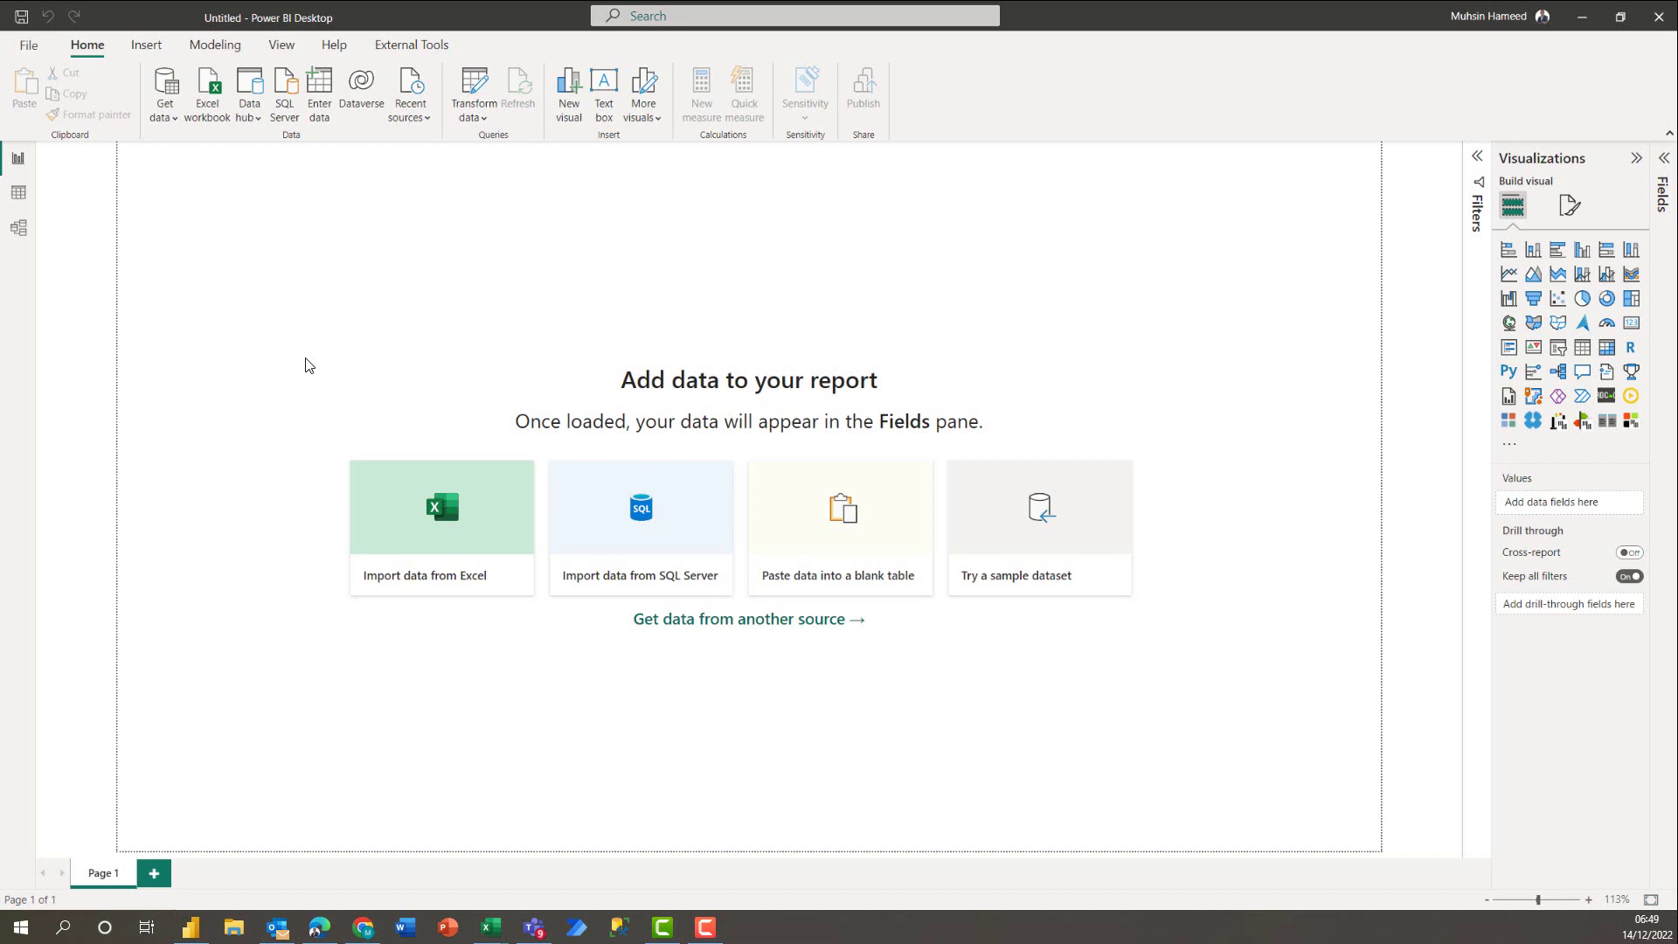
Step: Switch to Power Apps in the browser and open the Exit Process Table from the custom Dataverse tables
key(alt+Tab)
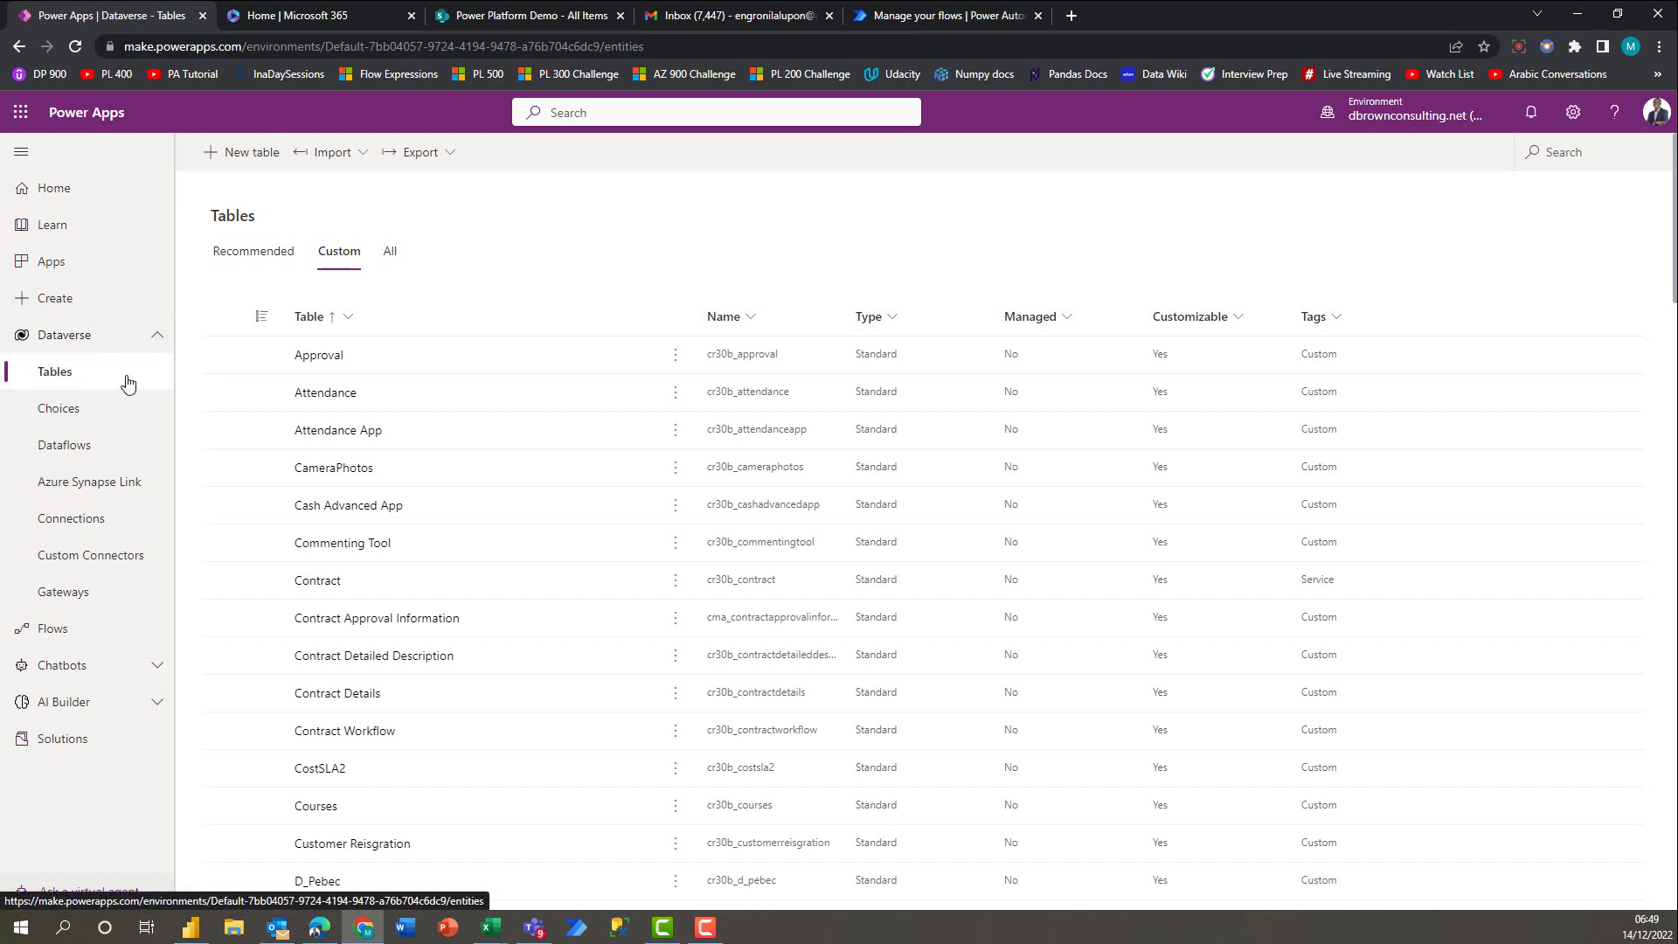
click(258, 254)
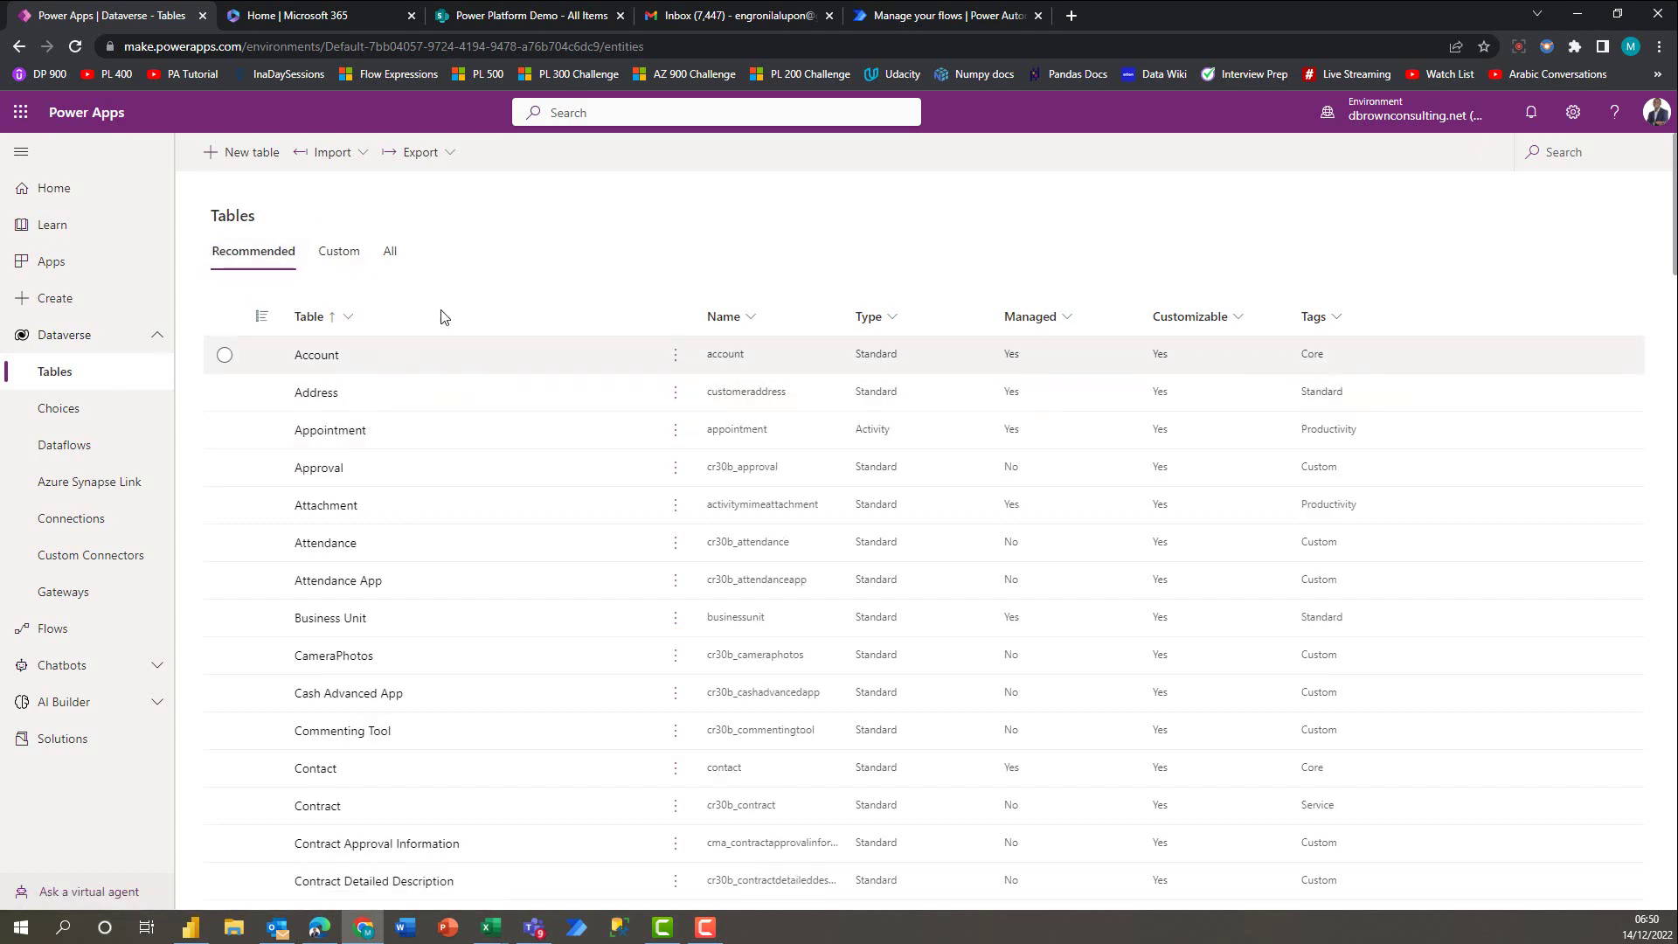
click(338, 260)
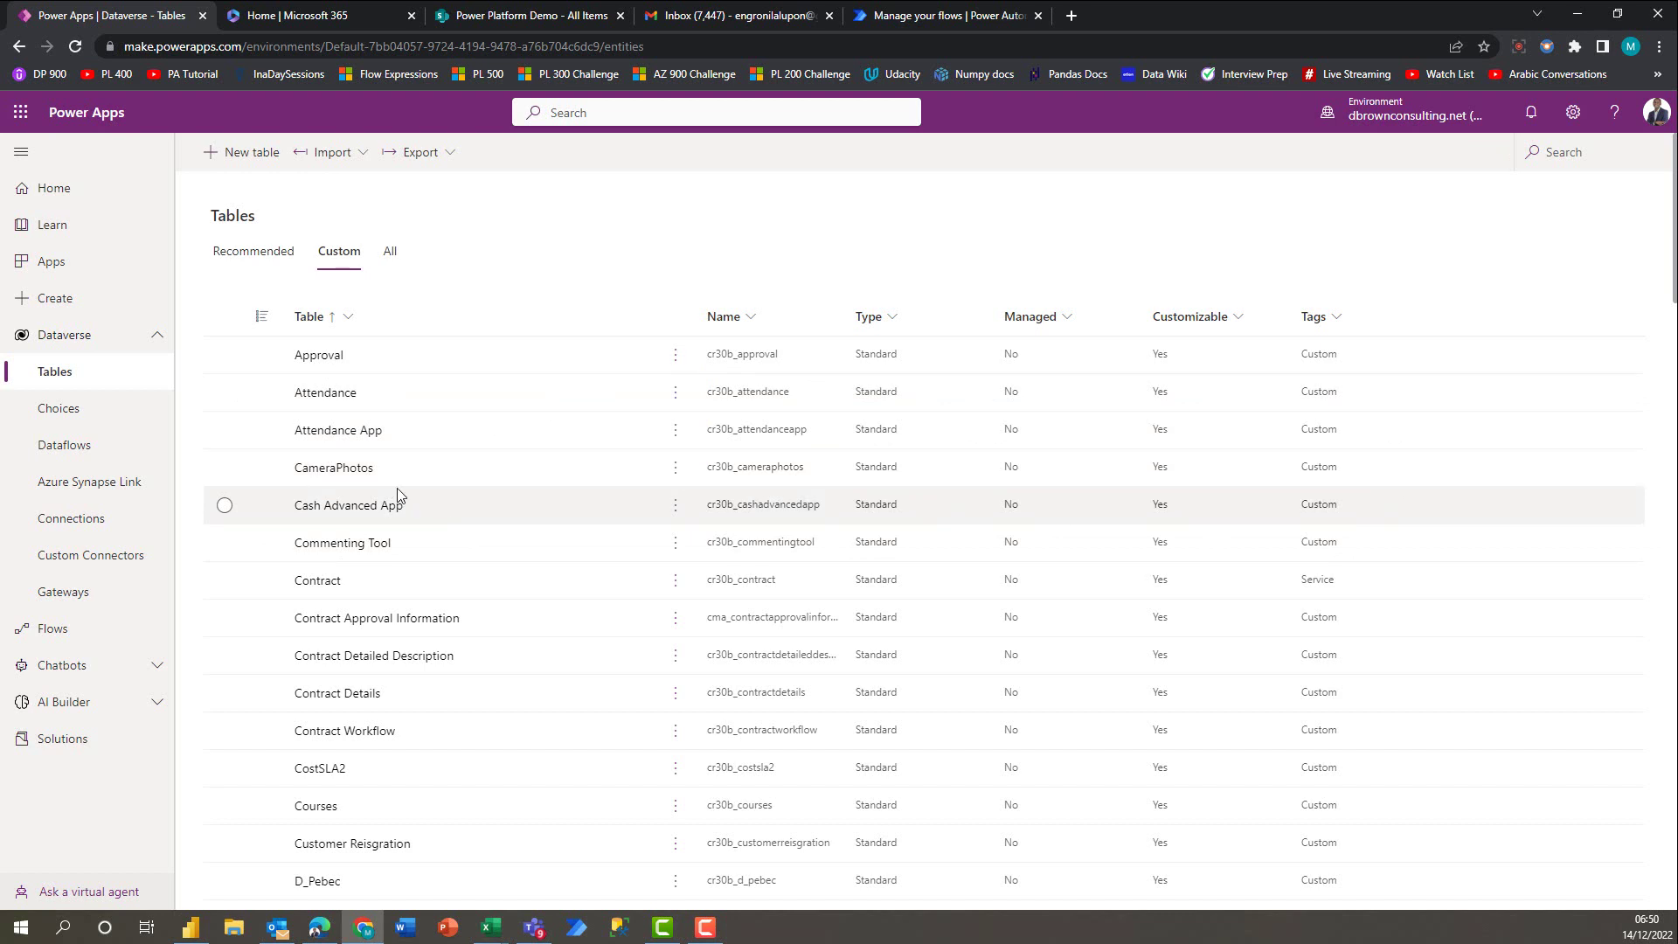
scroll(429, 592, down, 3)
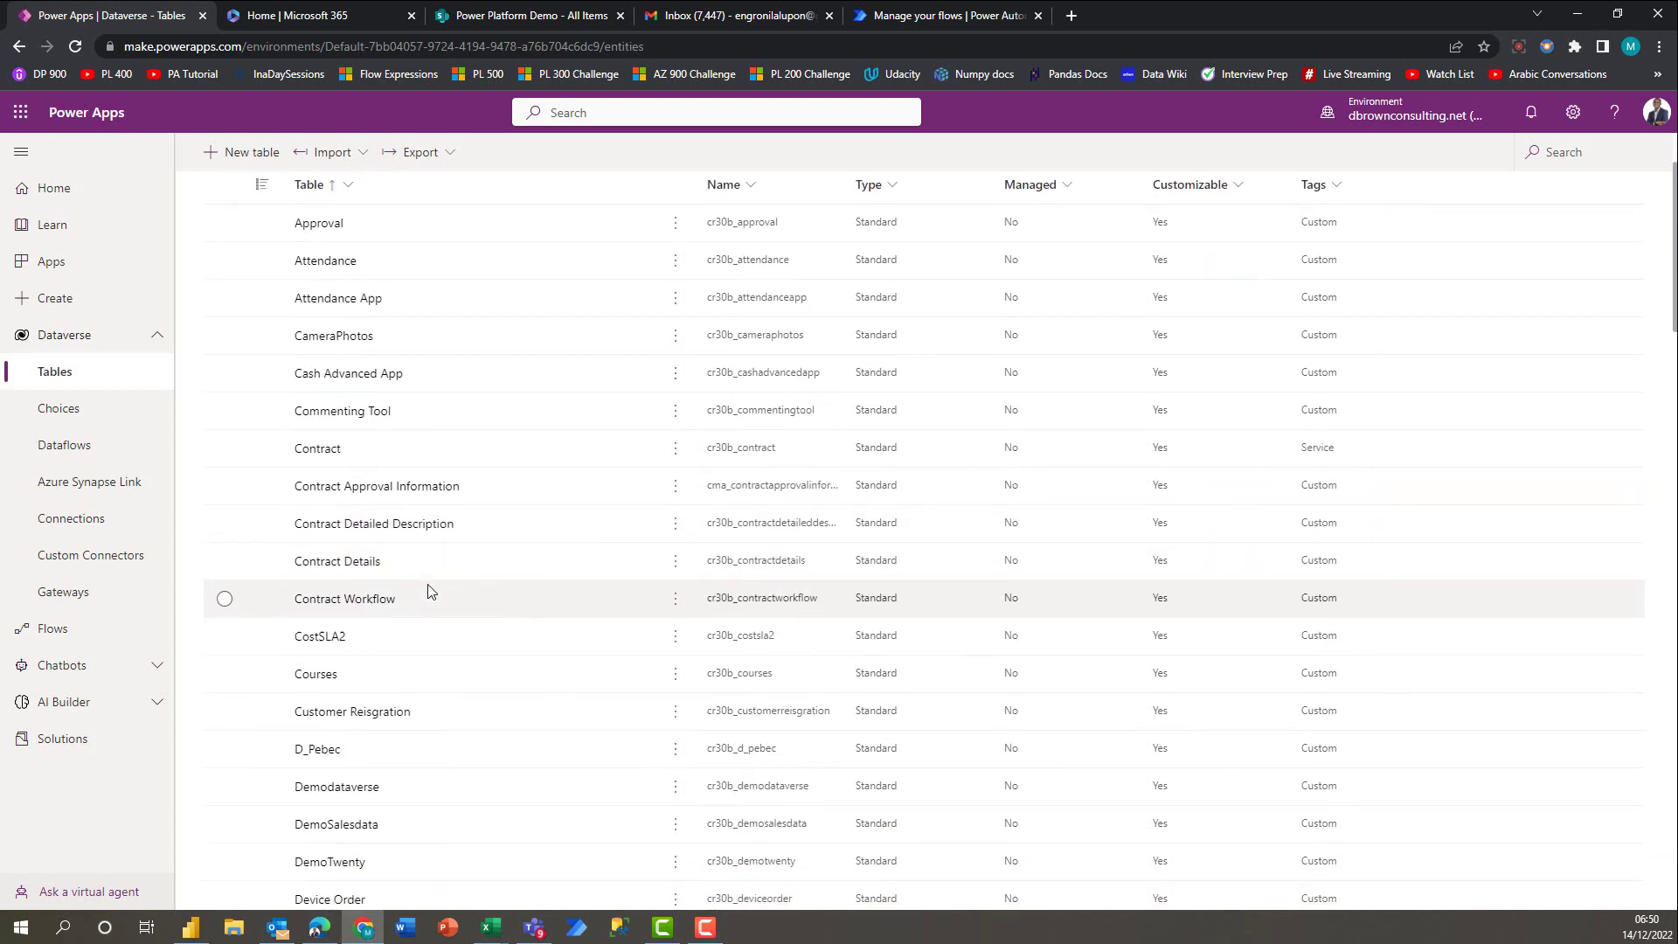
scroll(428, 592, down, 2)
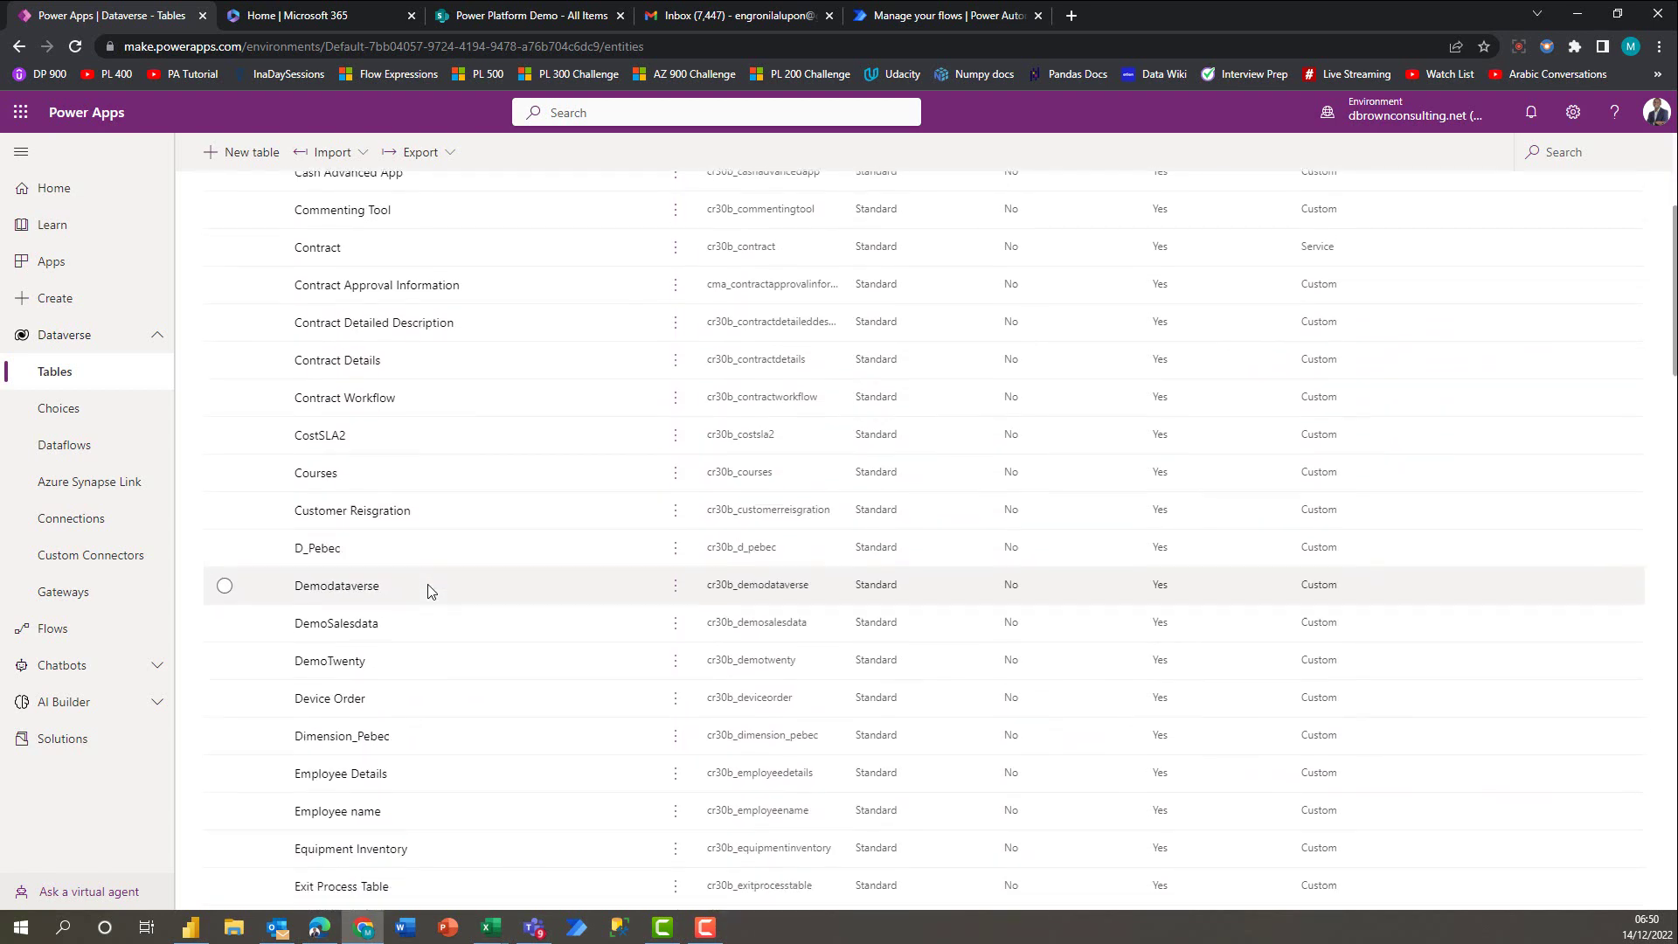
scroll(428, 591, down, 1)
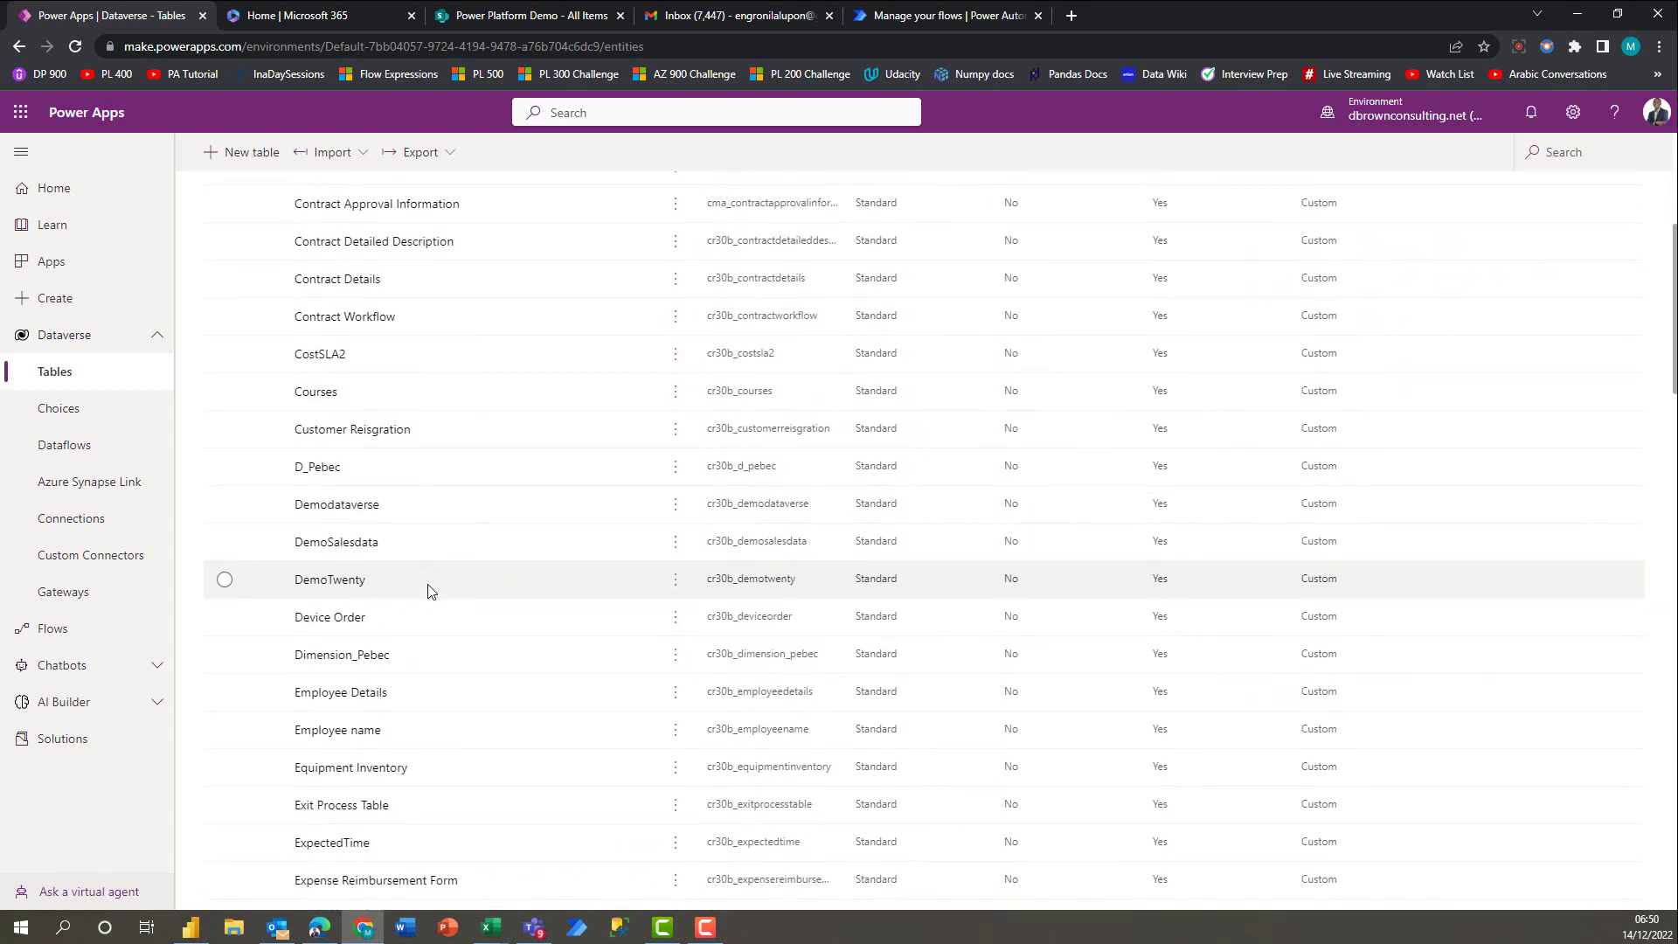
scroll(428, 736, down, 2)
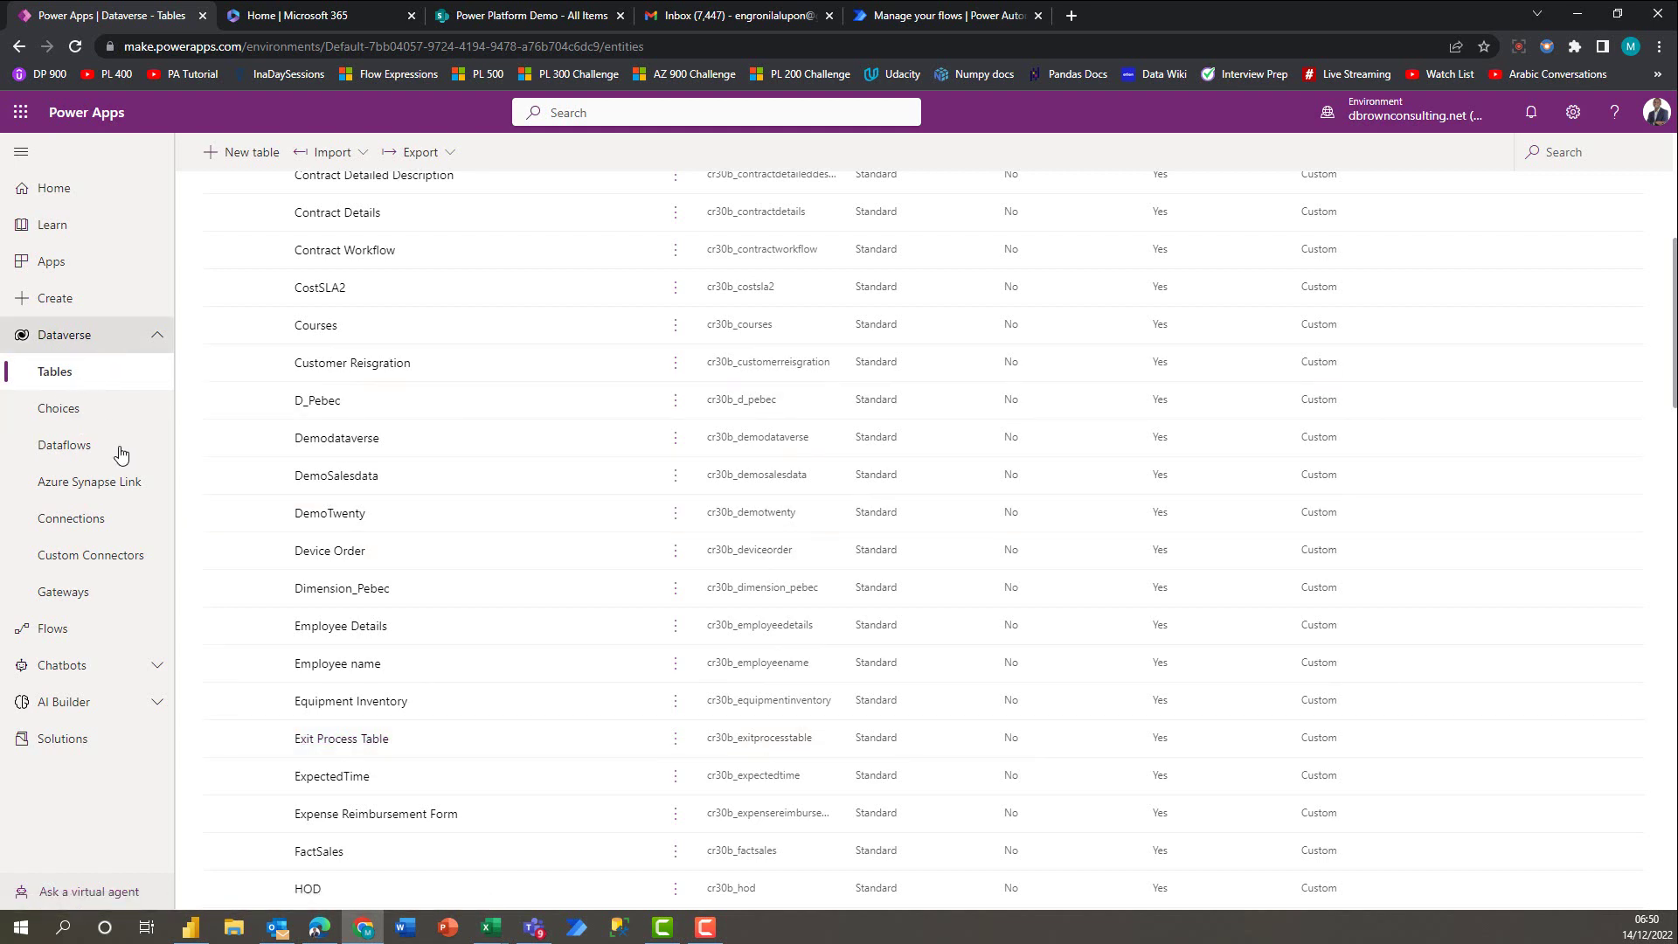
click(349, 750)
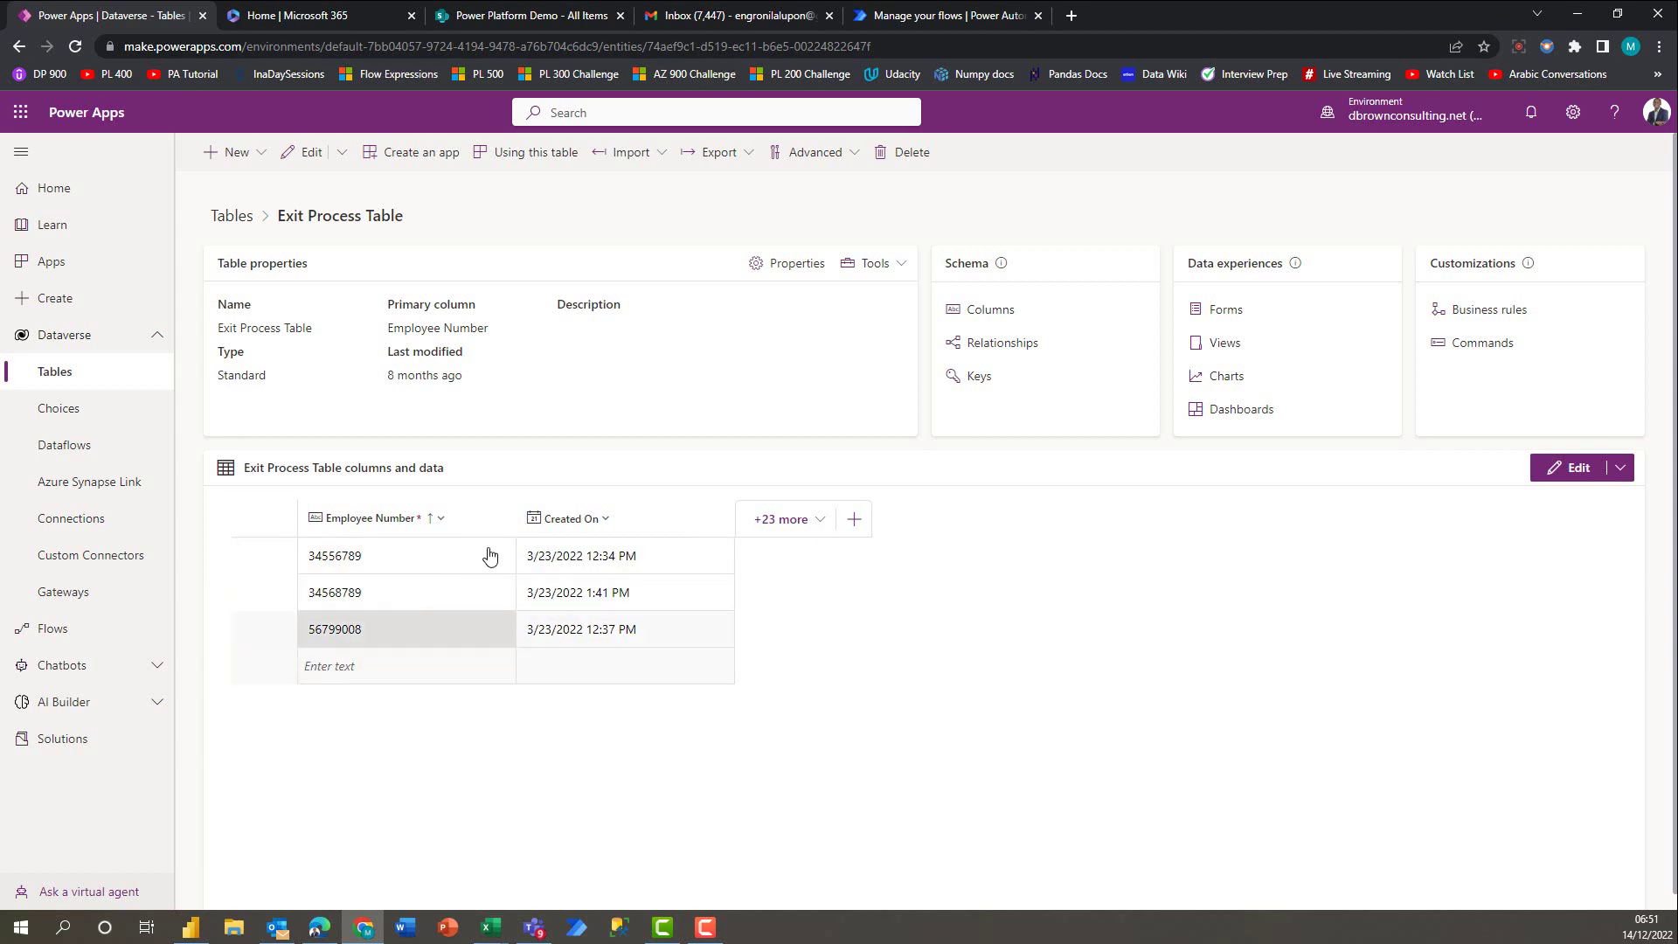
Step: Select the existing columns Department, Email Address, Employee Name and Exit Date for display in the Exit Process Table
click(802, 520)
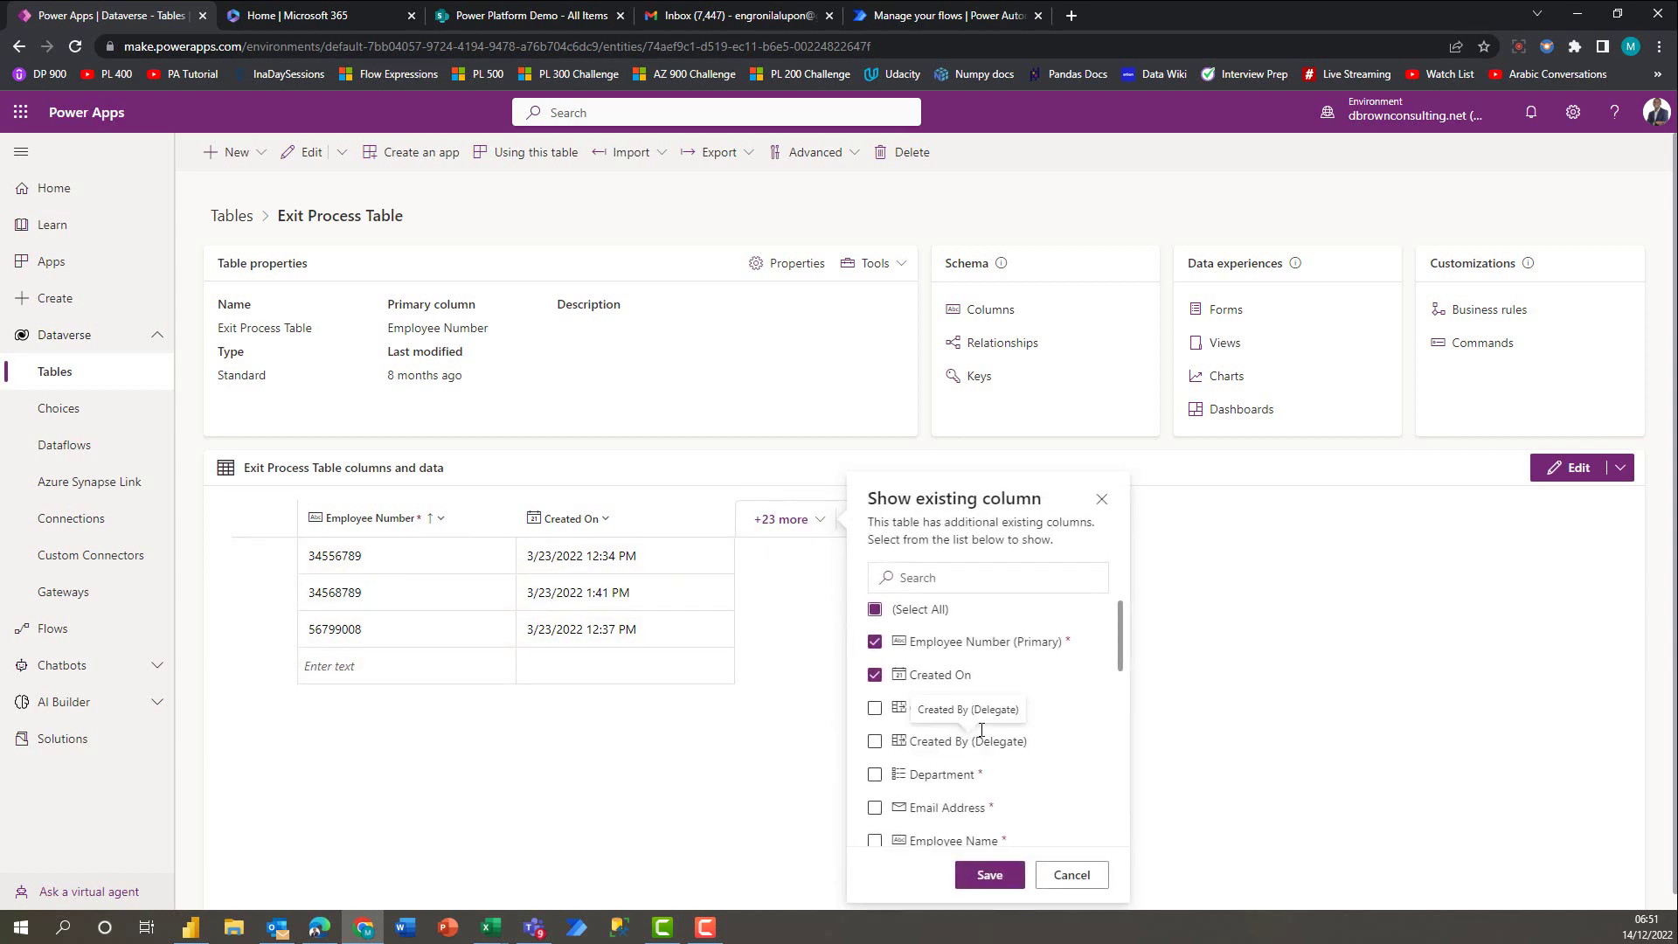
click(875, 775)
click(875, 809)
scroll(1006, 776, down, 2)
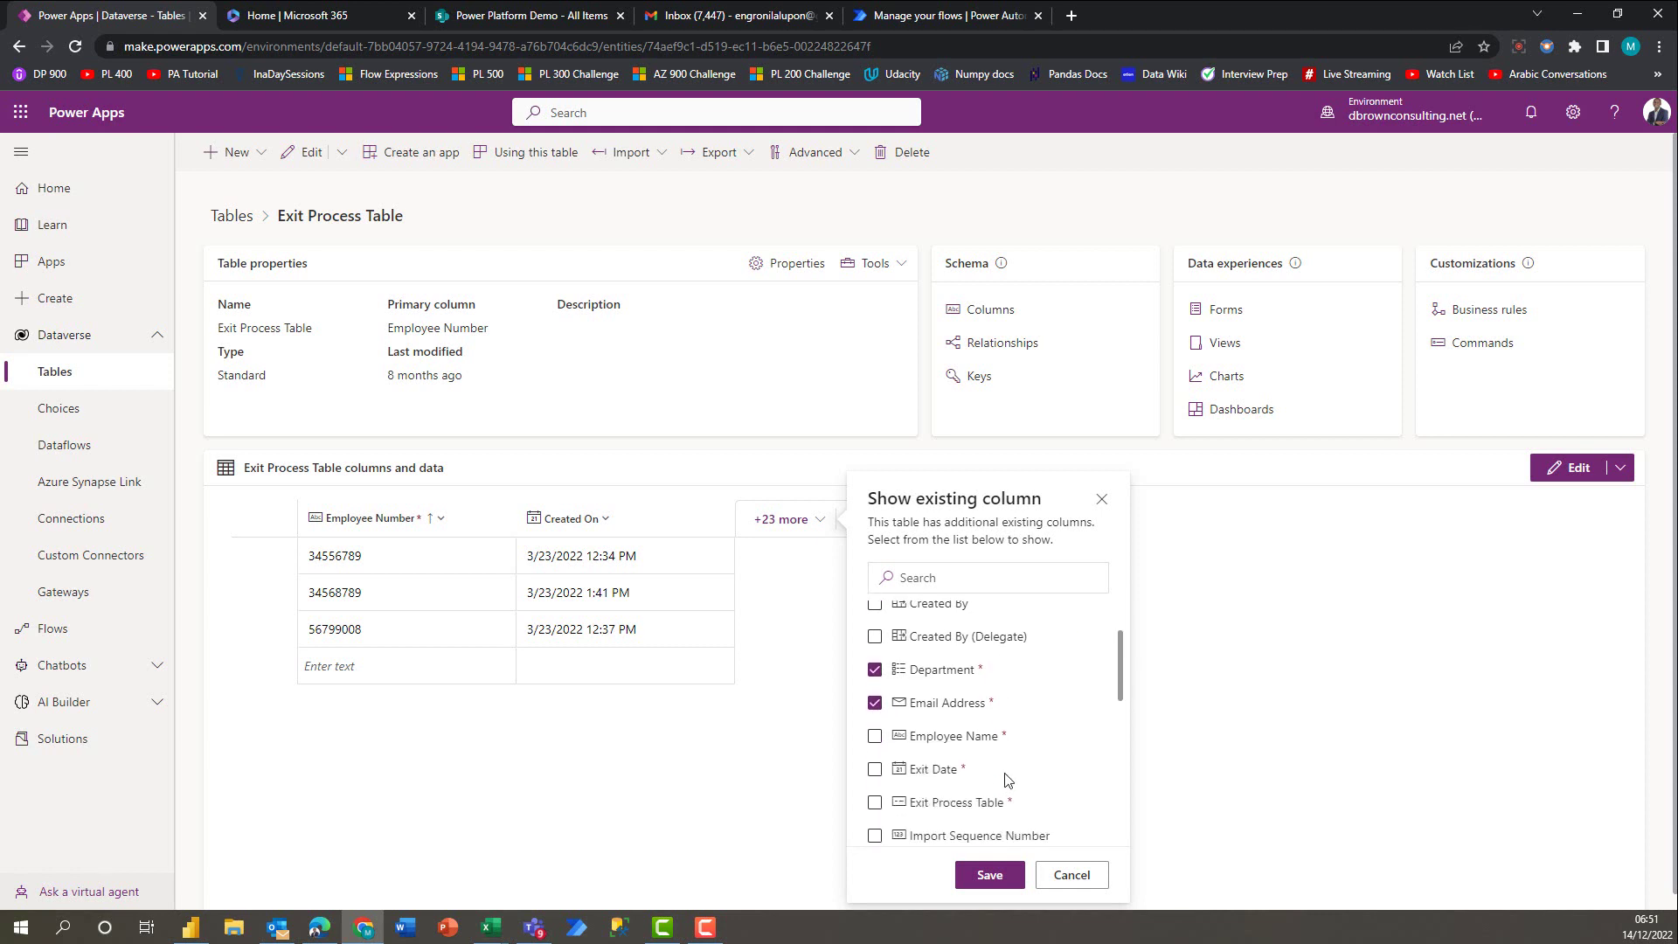
click(876, 726)
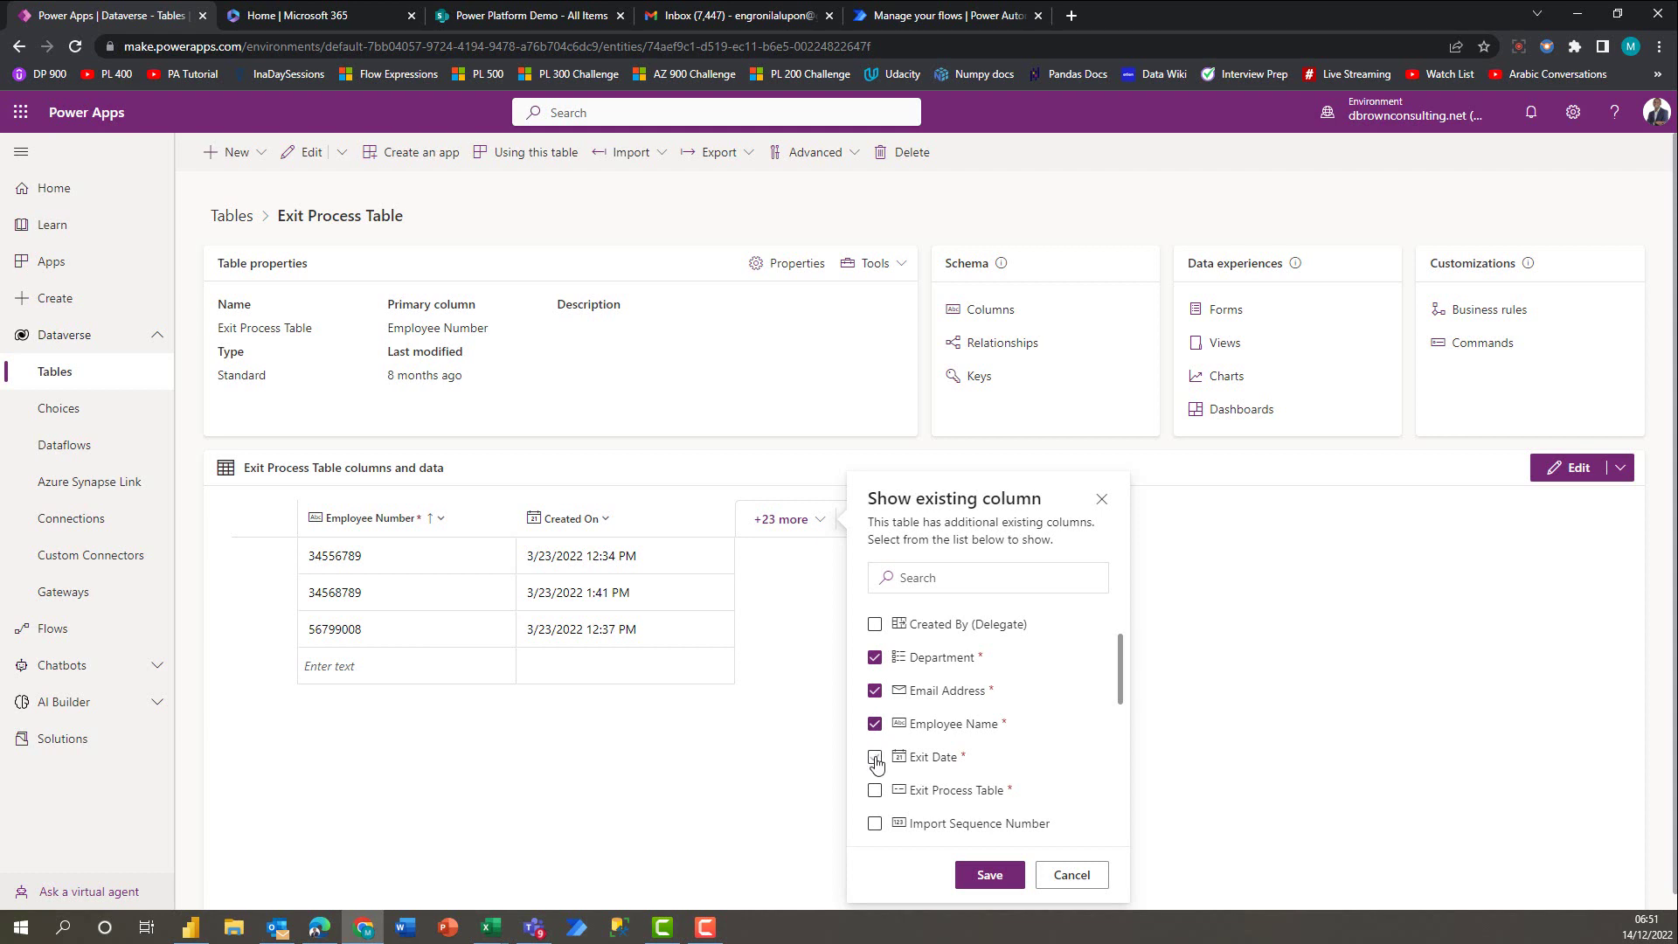
click(876, 758)
Step: Add Location, Position and Status to the column selection, save it and review the table's displayed columns
scroll(1062, 767, down, 2)
scroll(1063, 766, down, 1)
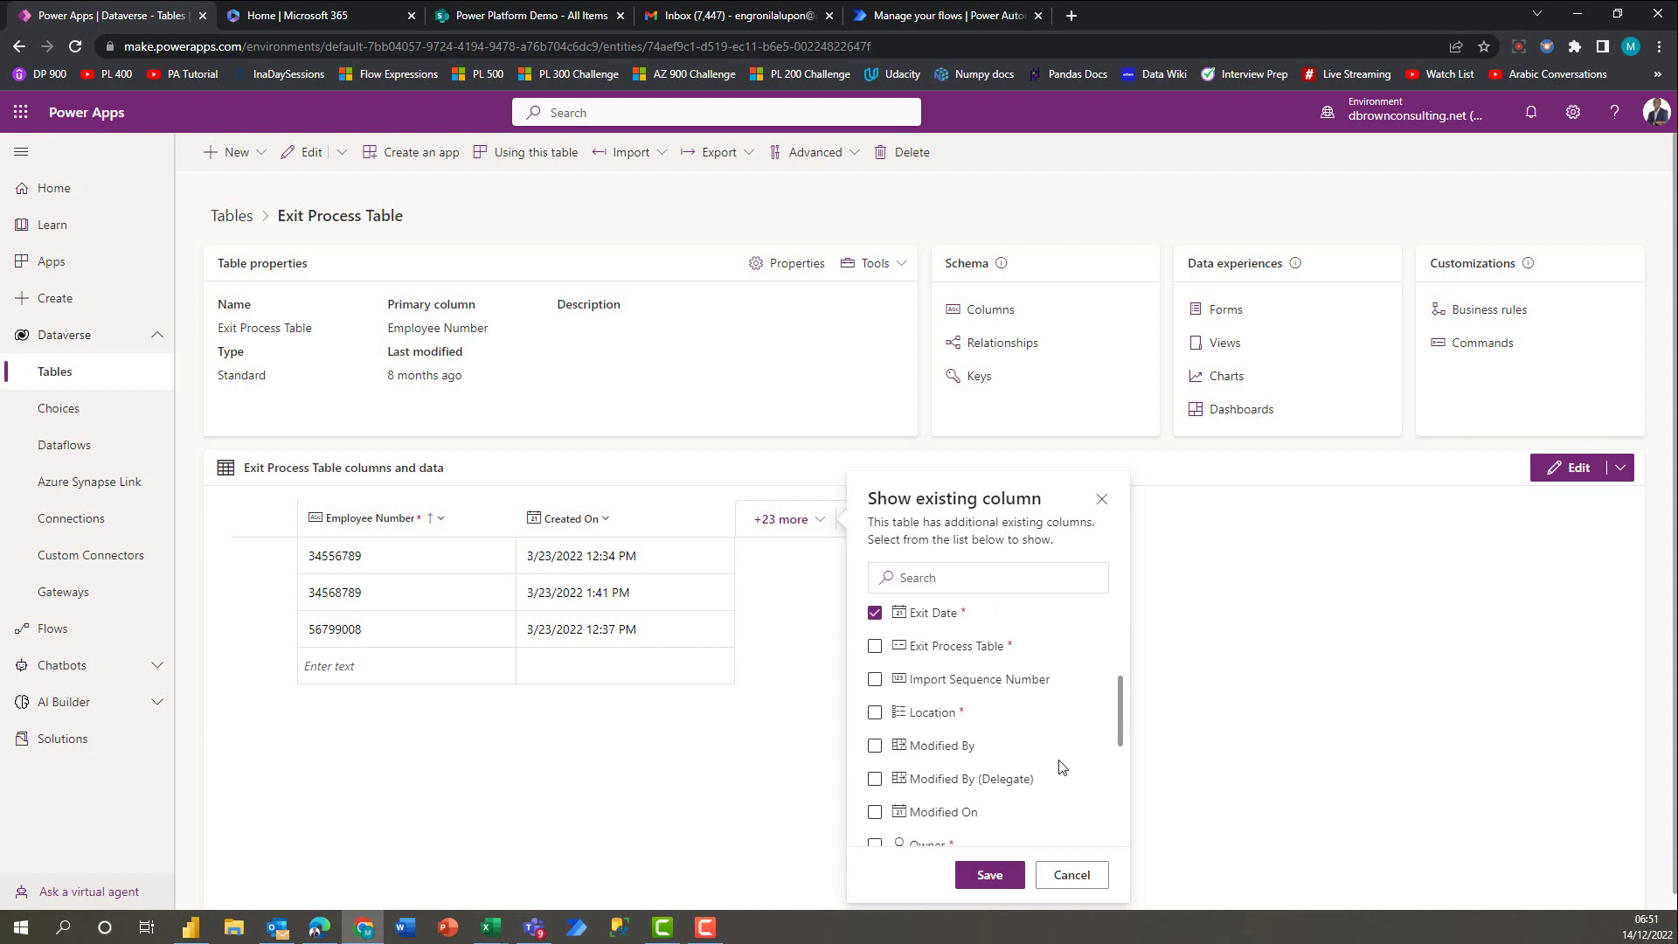
click(875, 713)
scroll(1008, 781, down, 4)
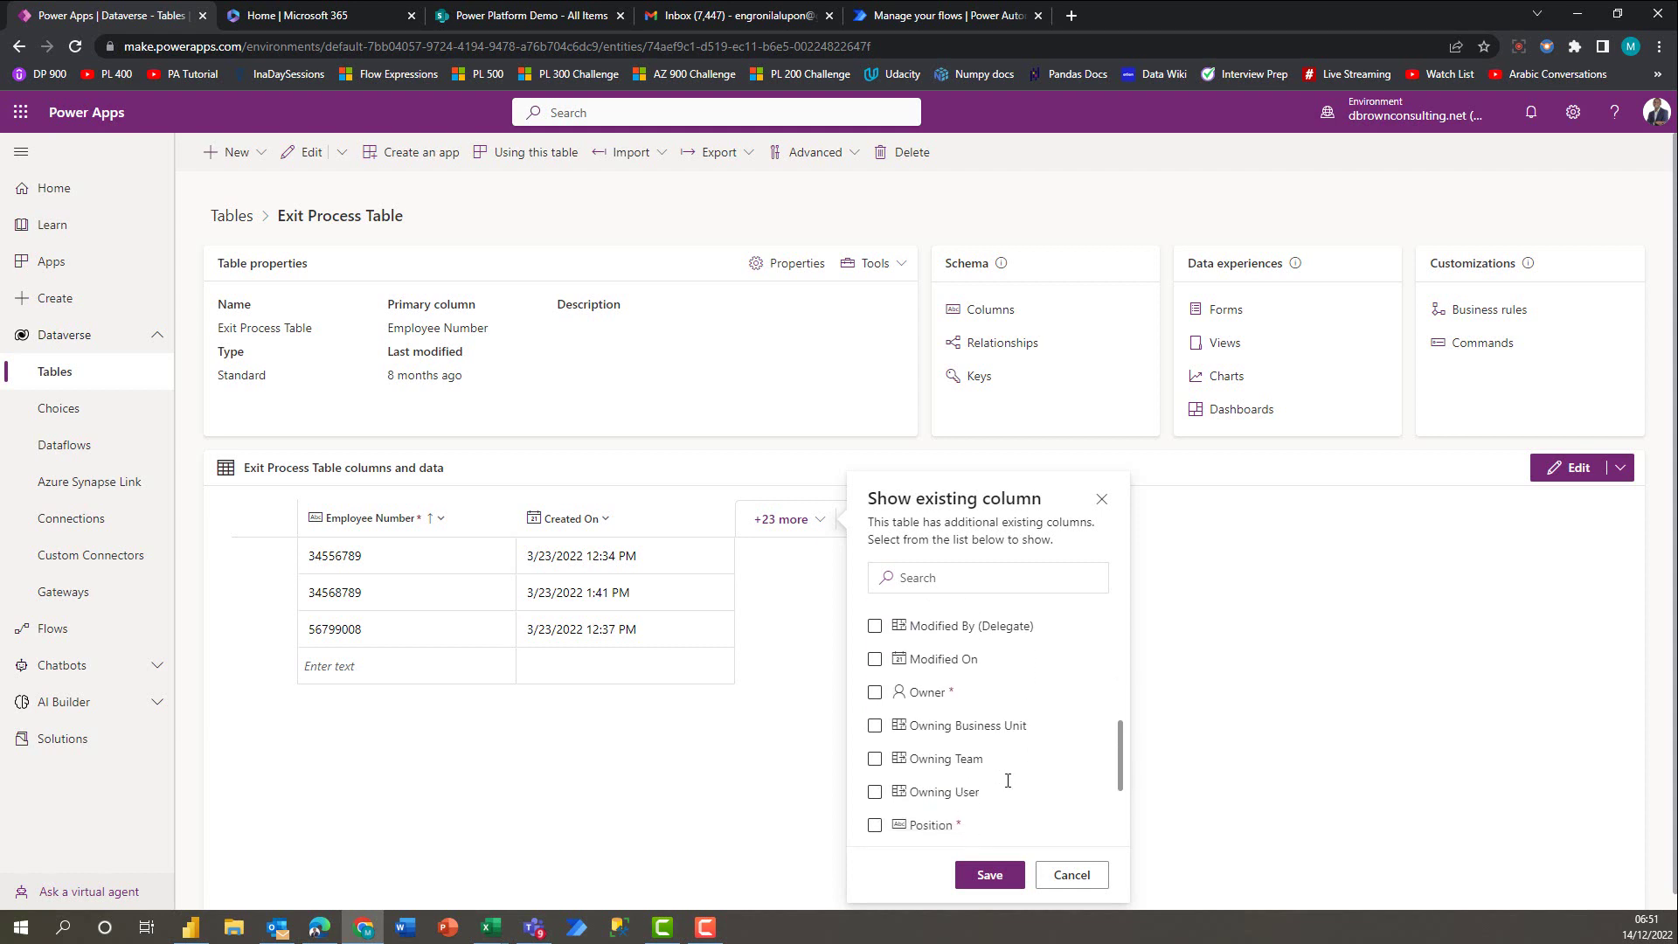
scroll(1008, 781, down, 1)
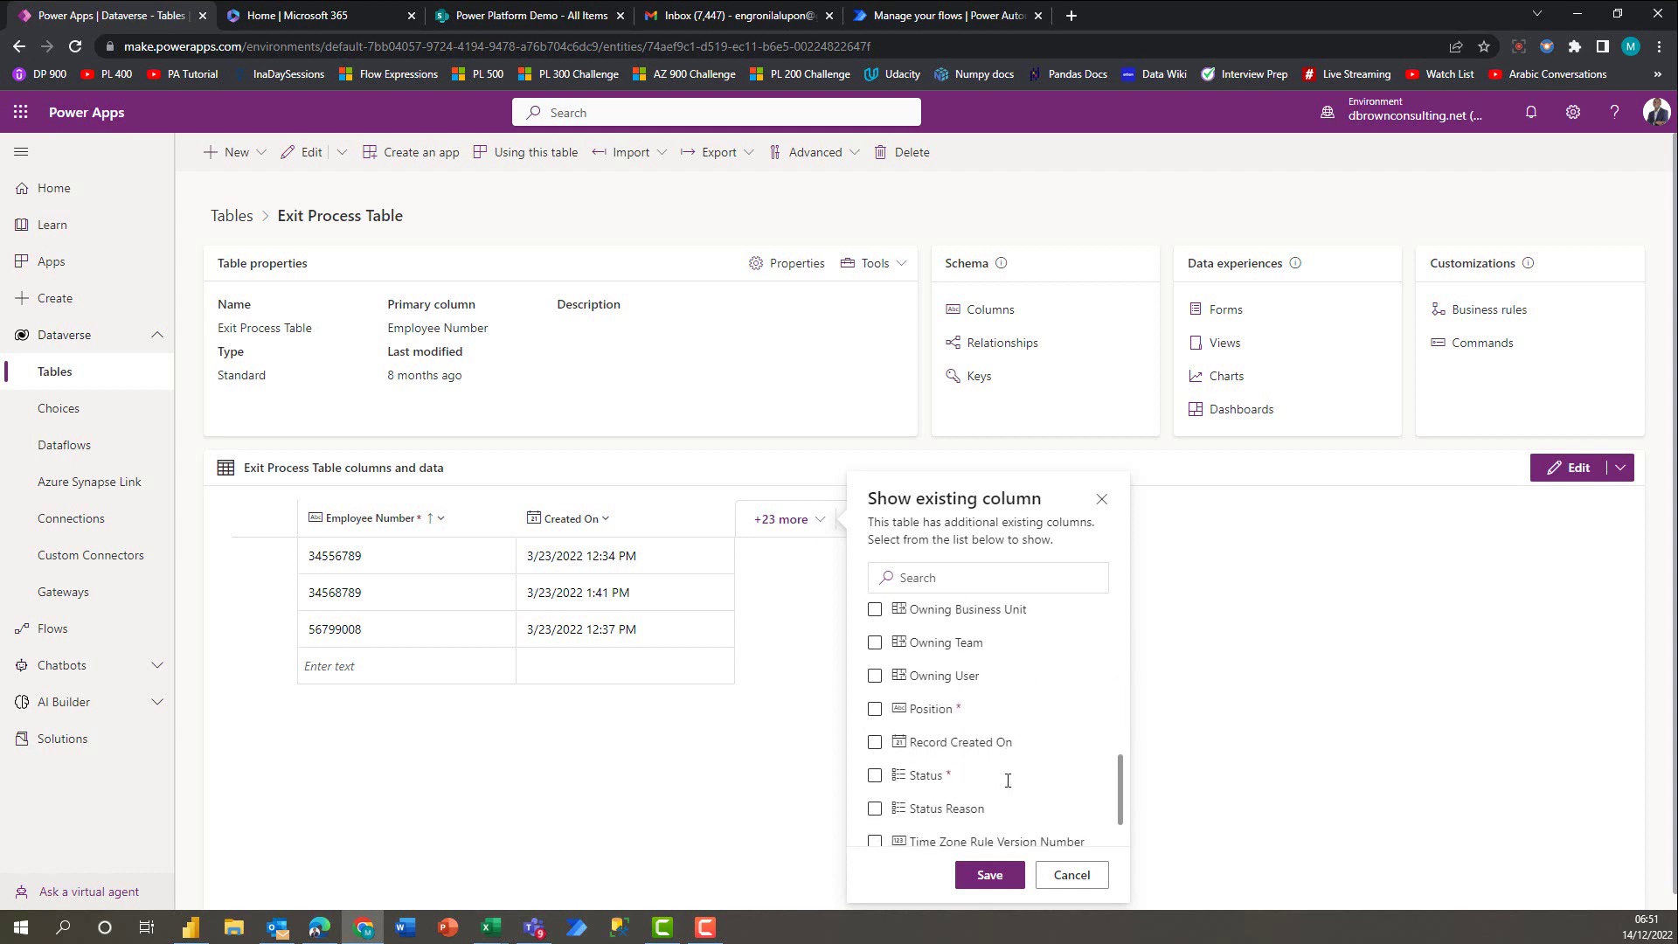
click(875, 709)
click(875, 775)
scroll(979, 780, down, 2)
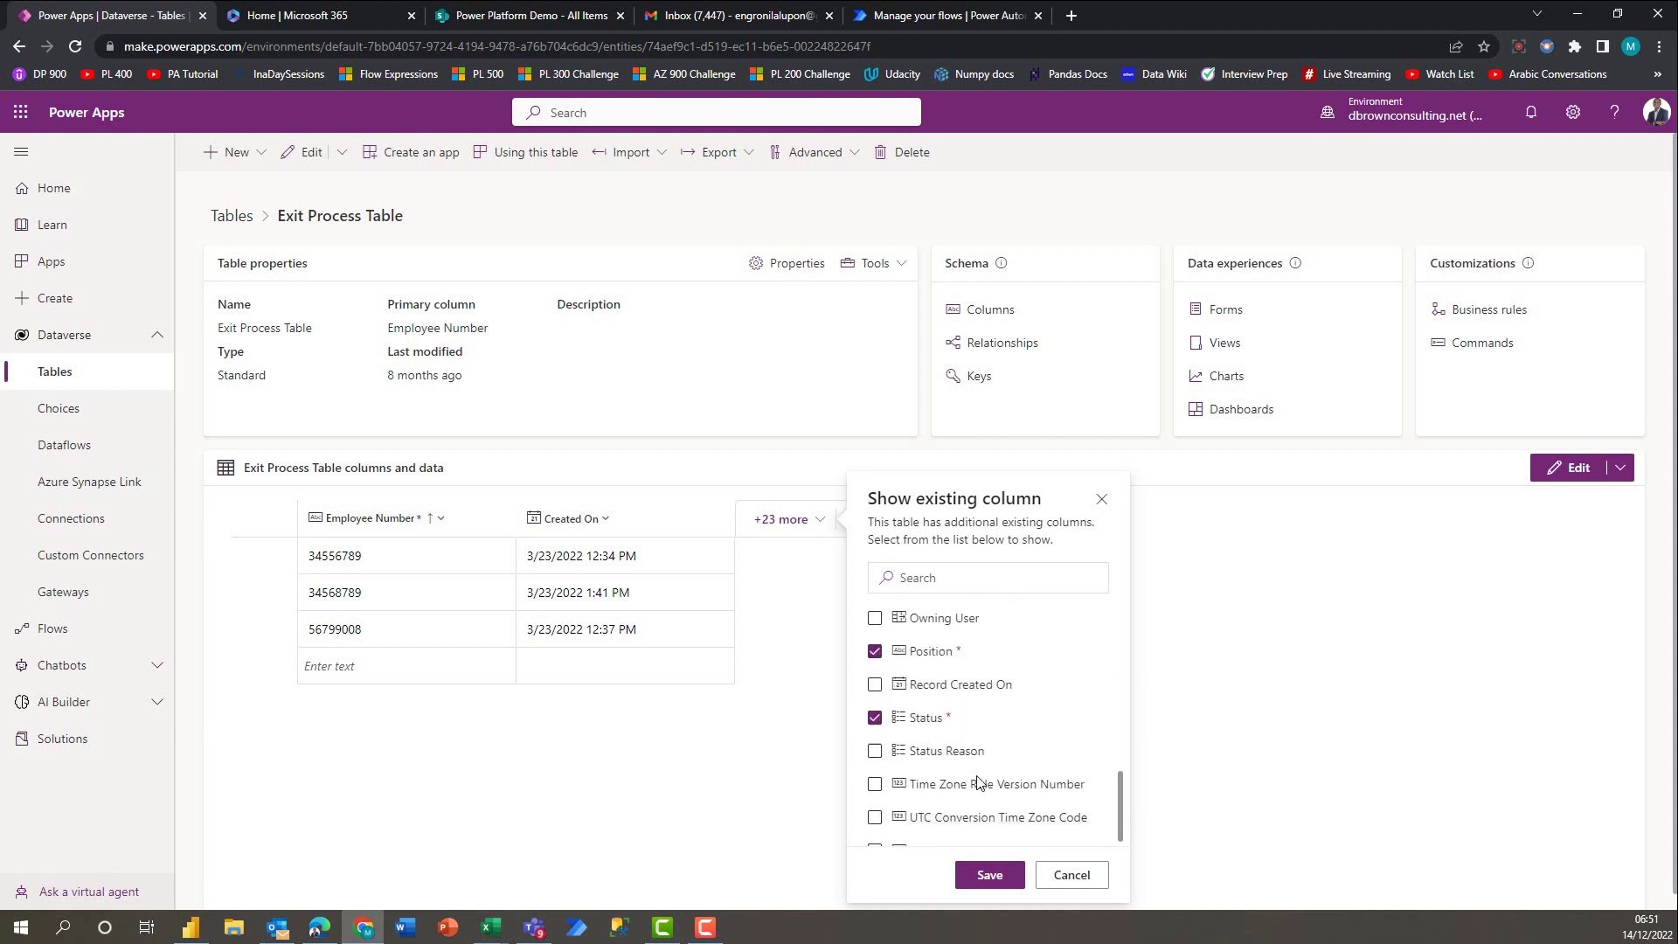
click(988, 876)
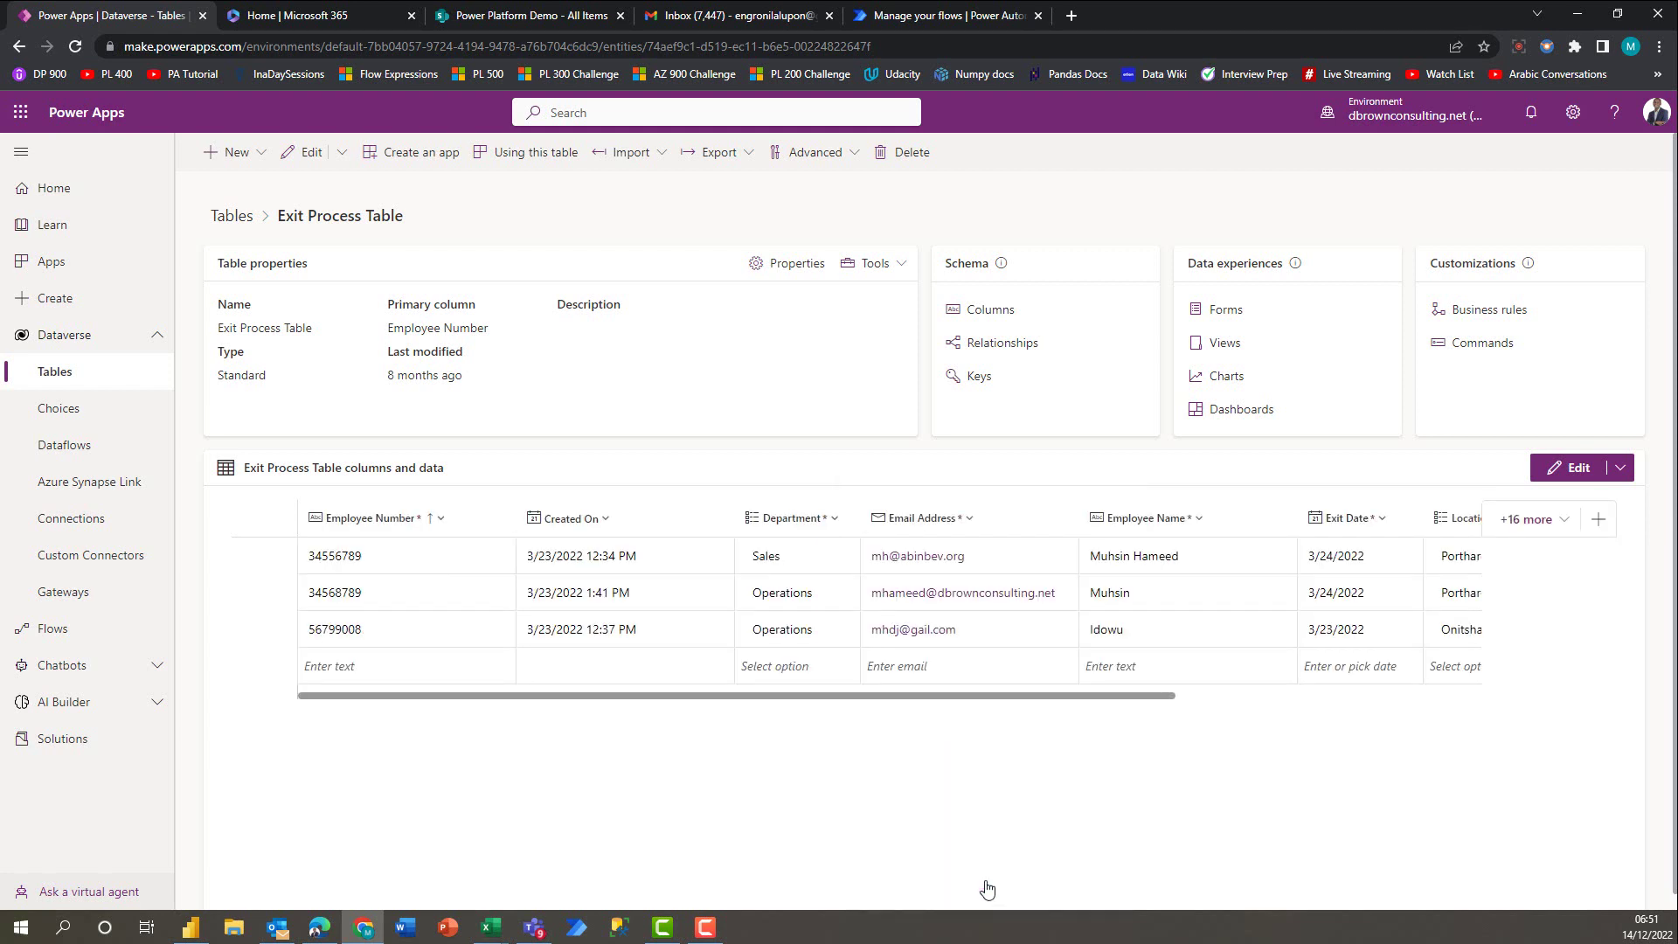
scroll(874, 568, right, 1)
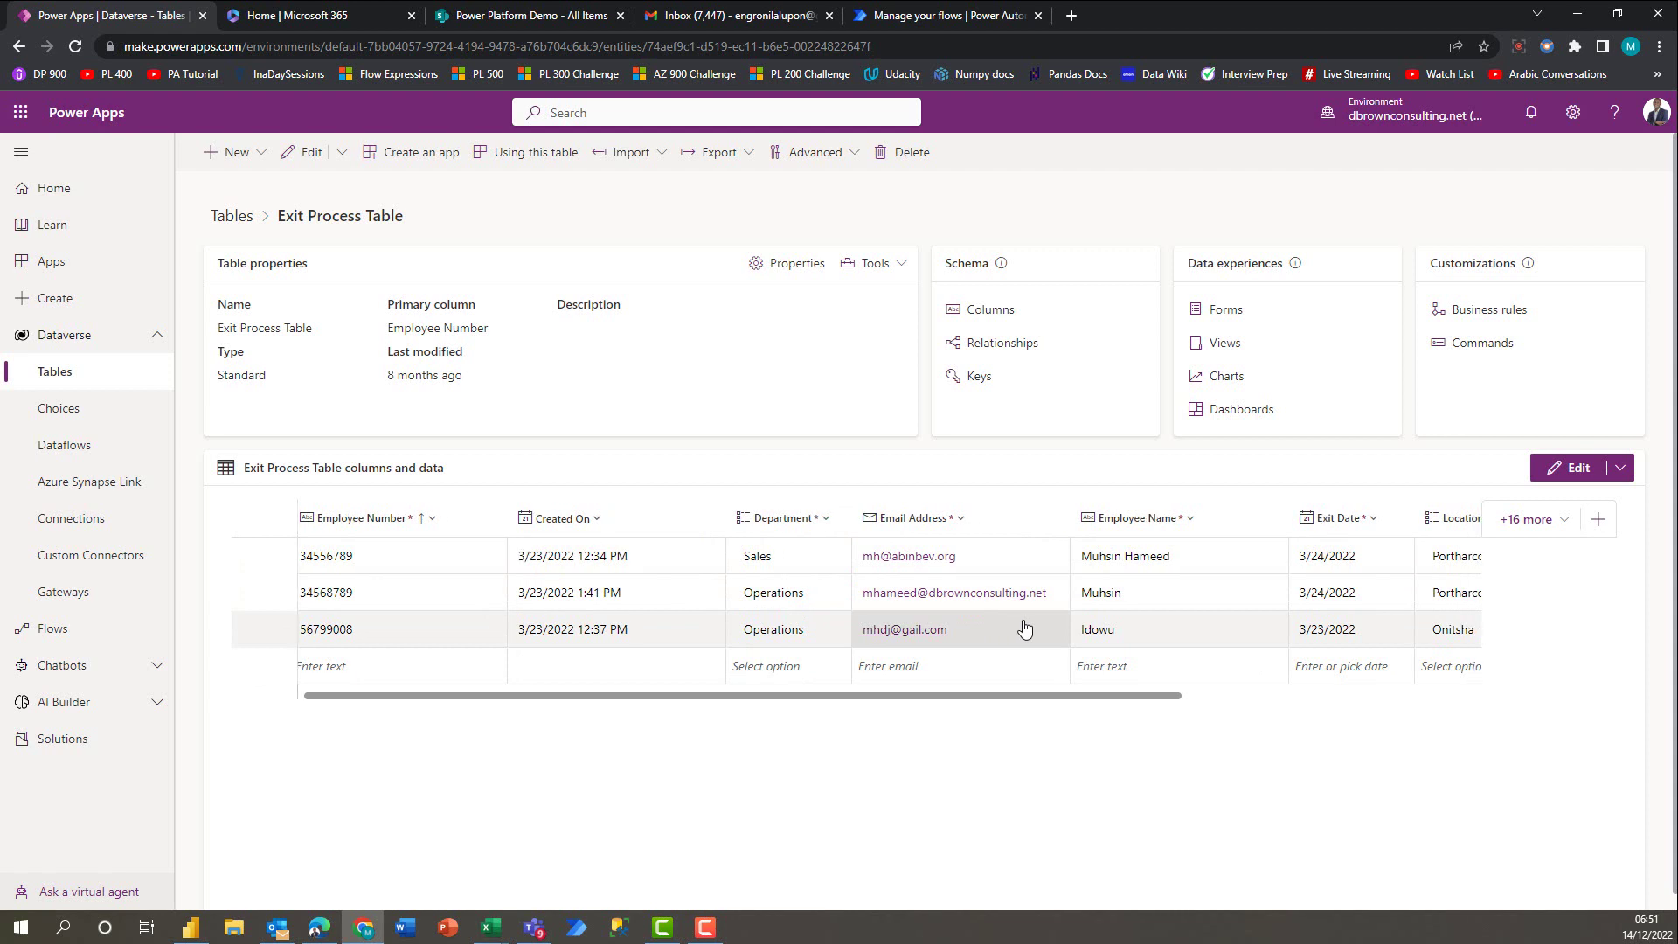
scroll(1025, 629, right, 5)
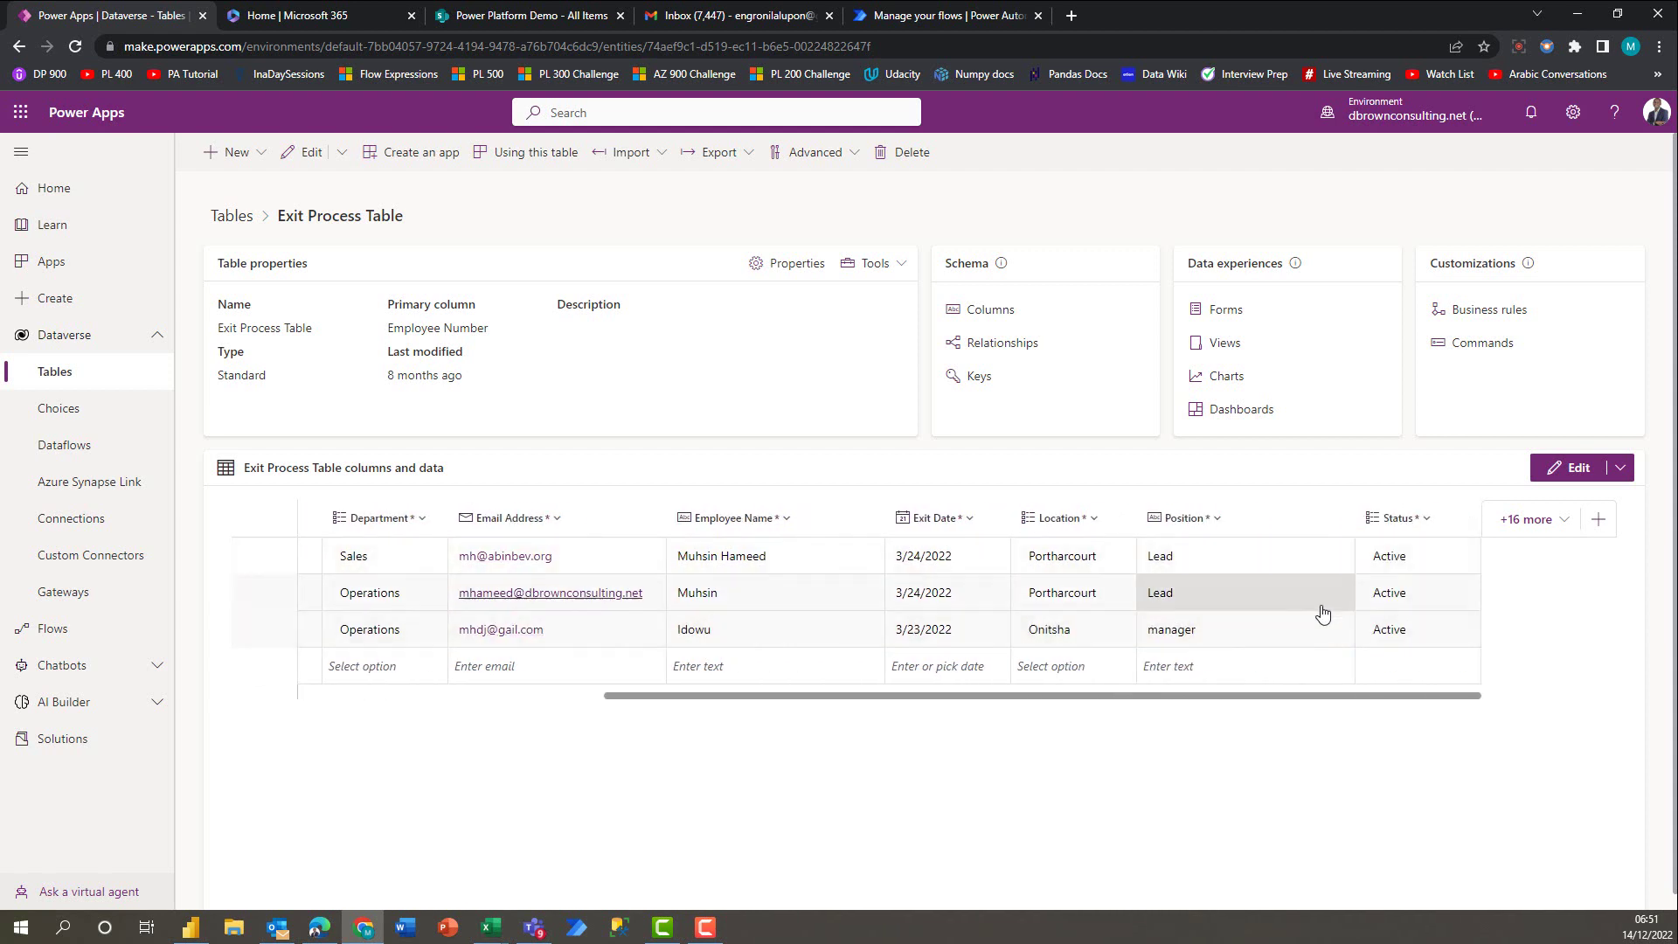
scroll(1093, 630, left, 5)
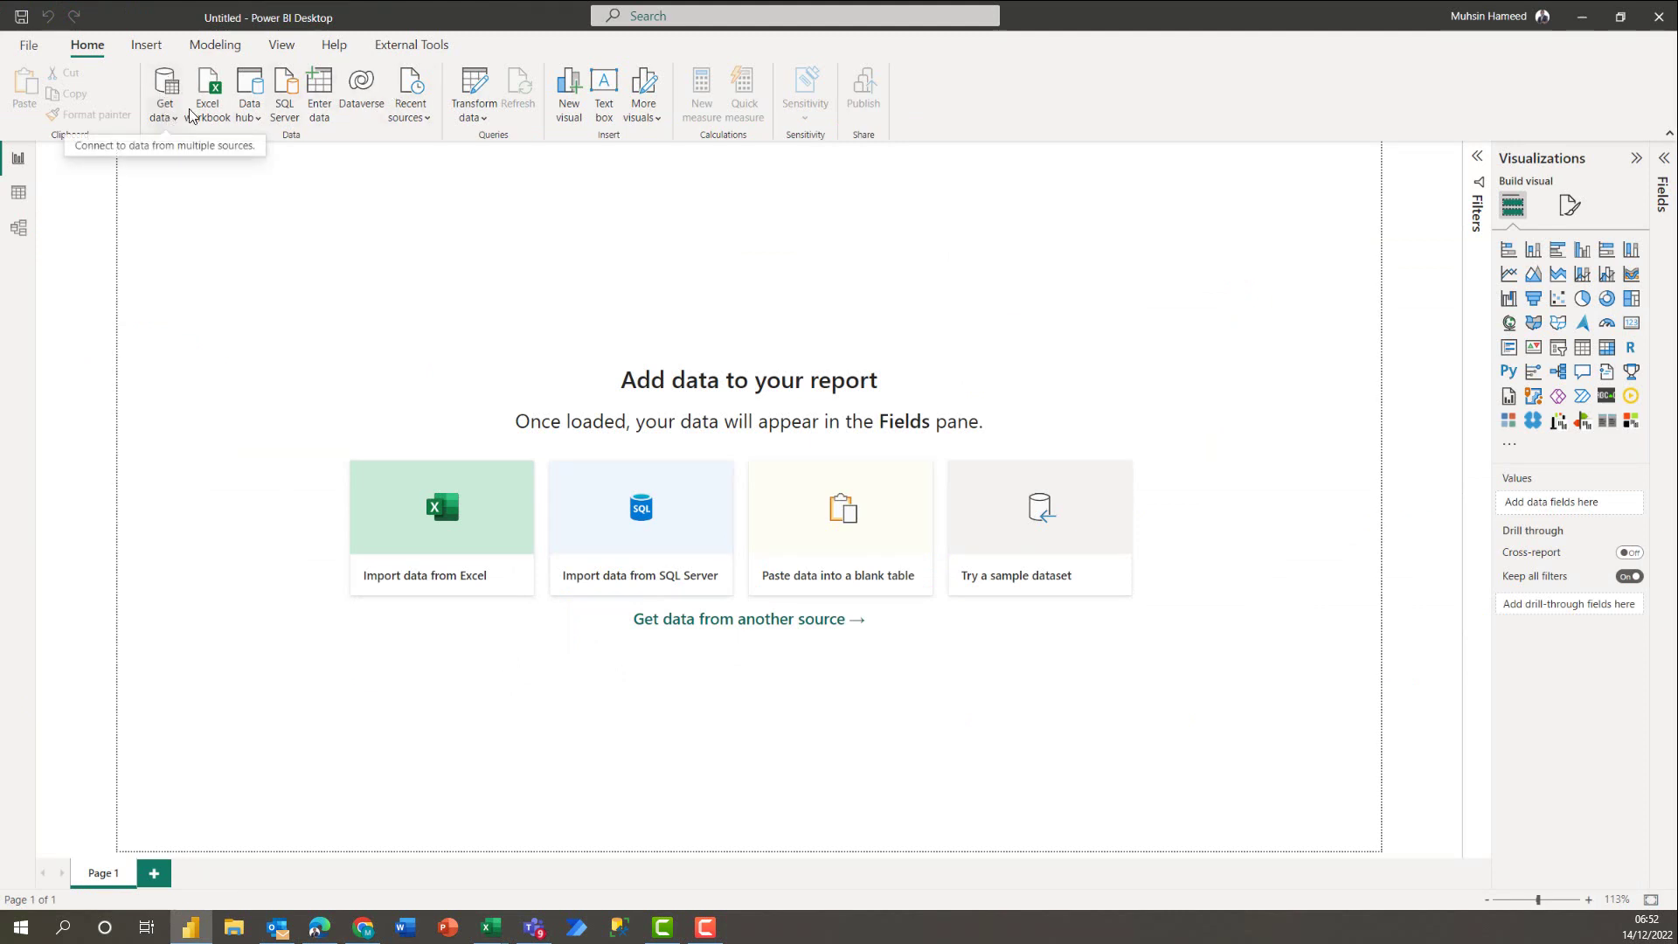
Step: Switch to Power BI Desktop, connect to Dataverse and expand the dbrownconsulting.net (default) environment
click(172, 110)
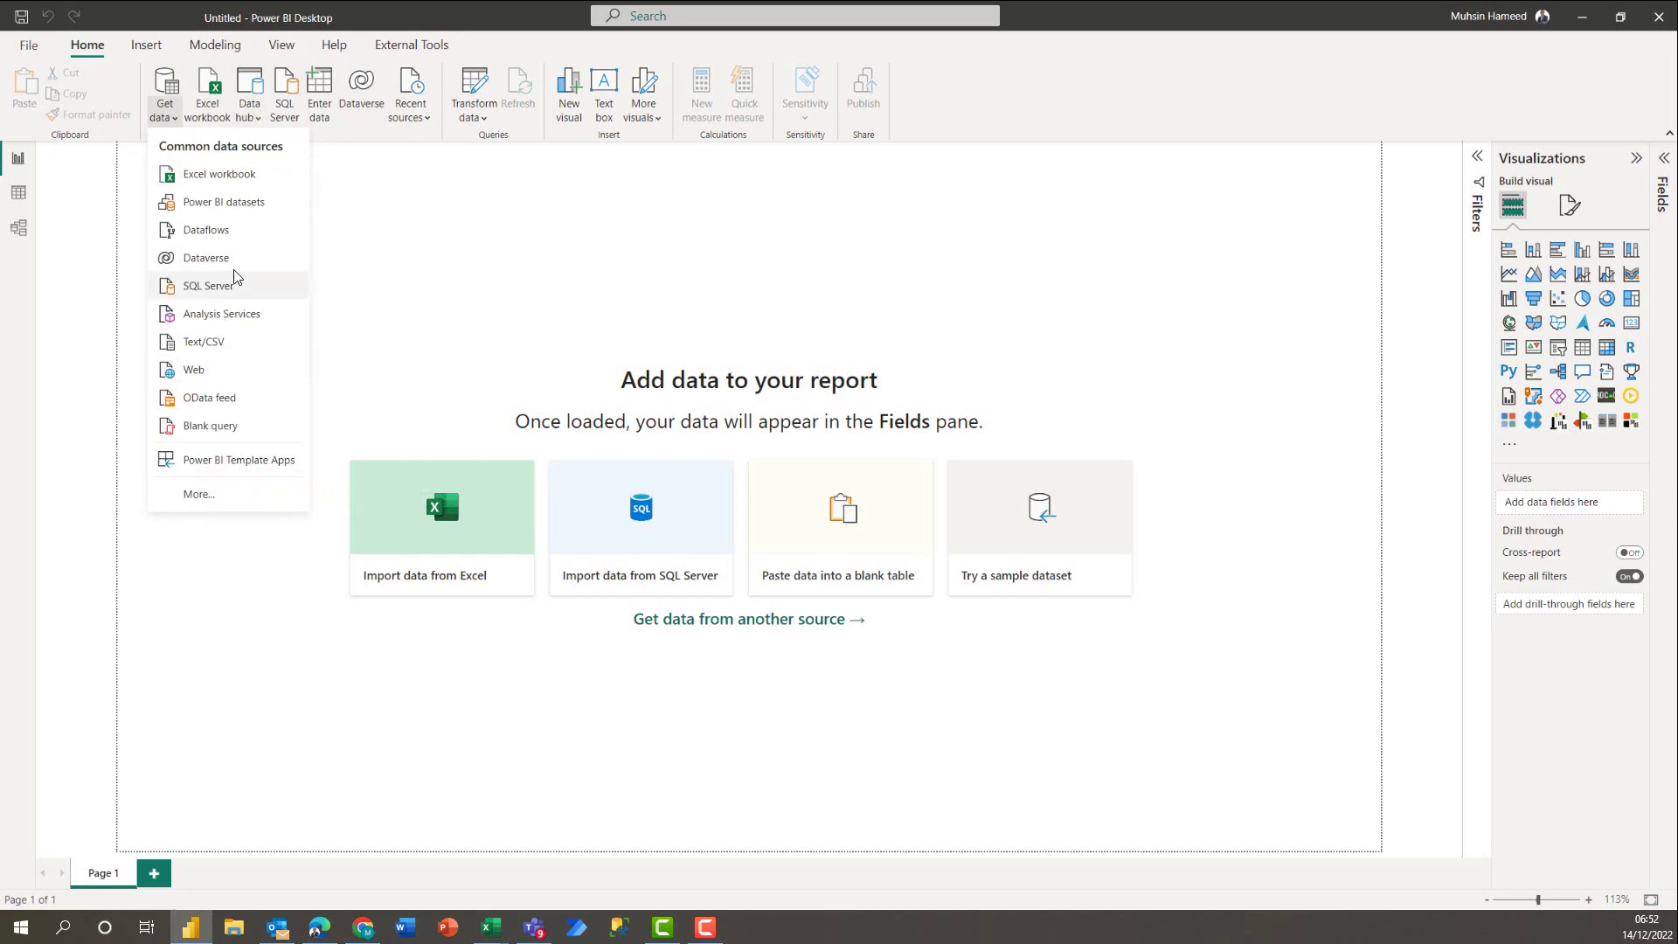
click(210, 261)
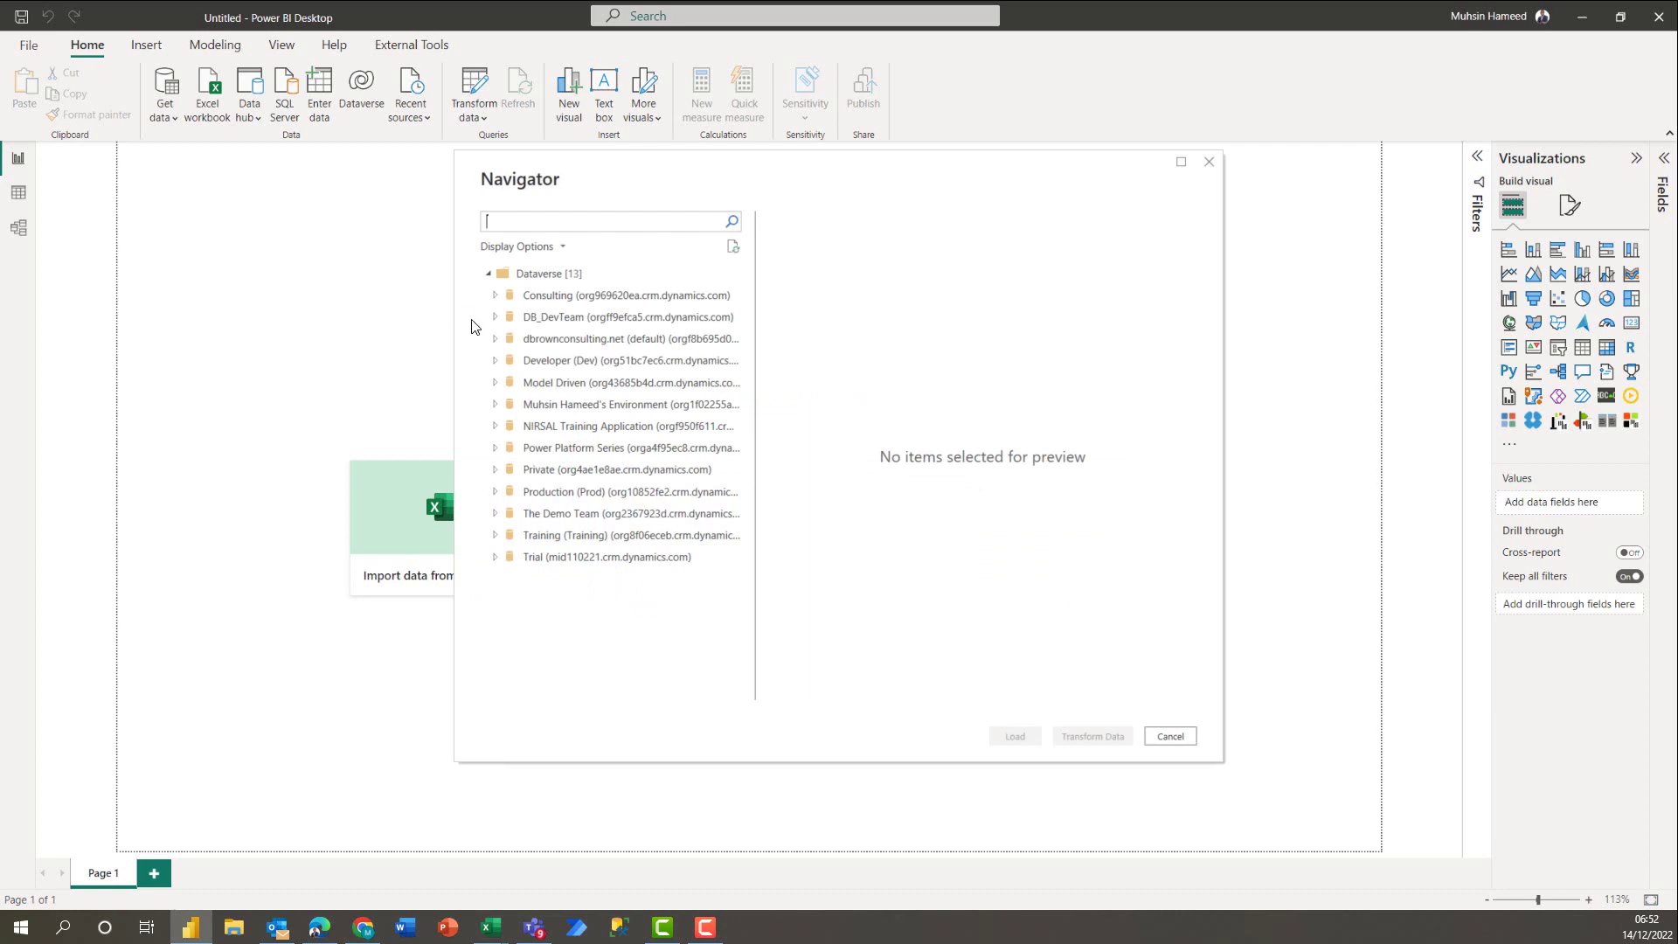
key(alt+Tab)
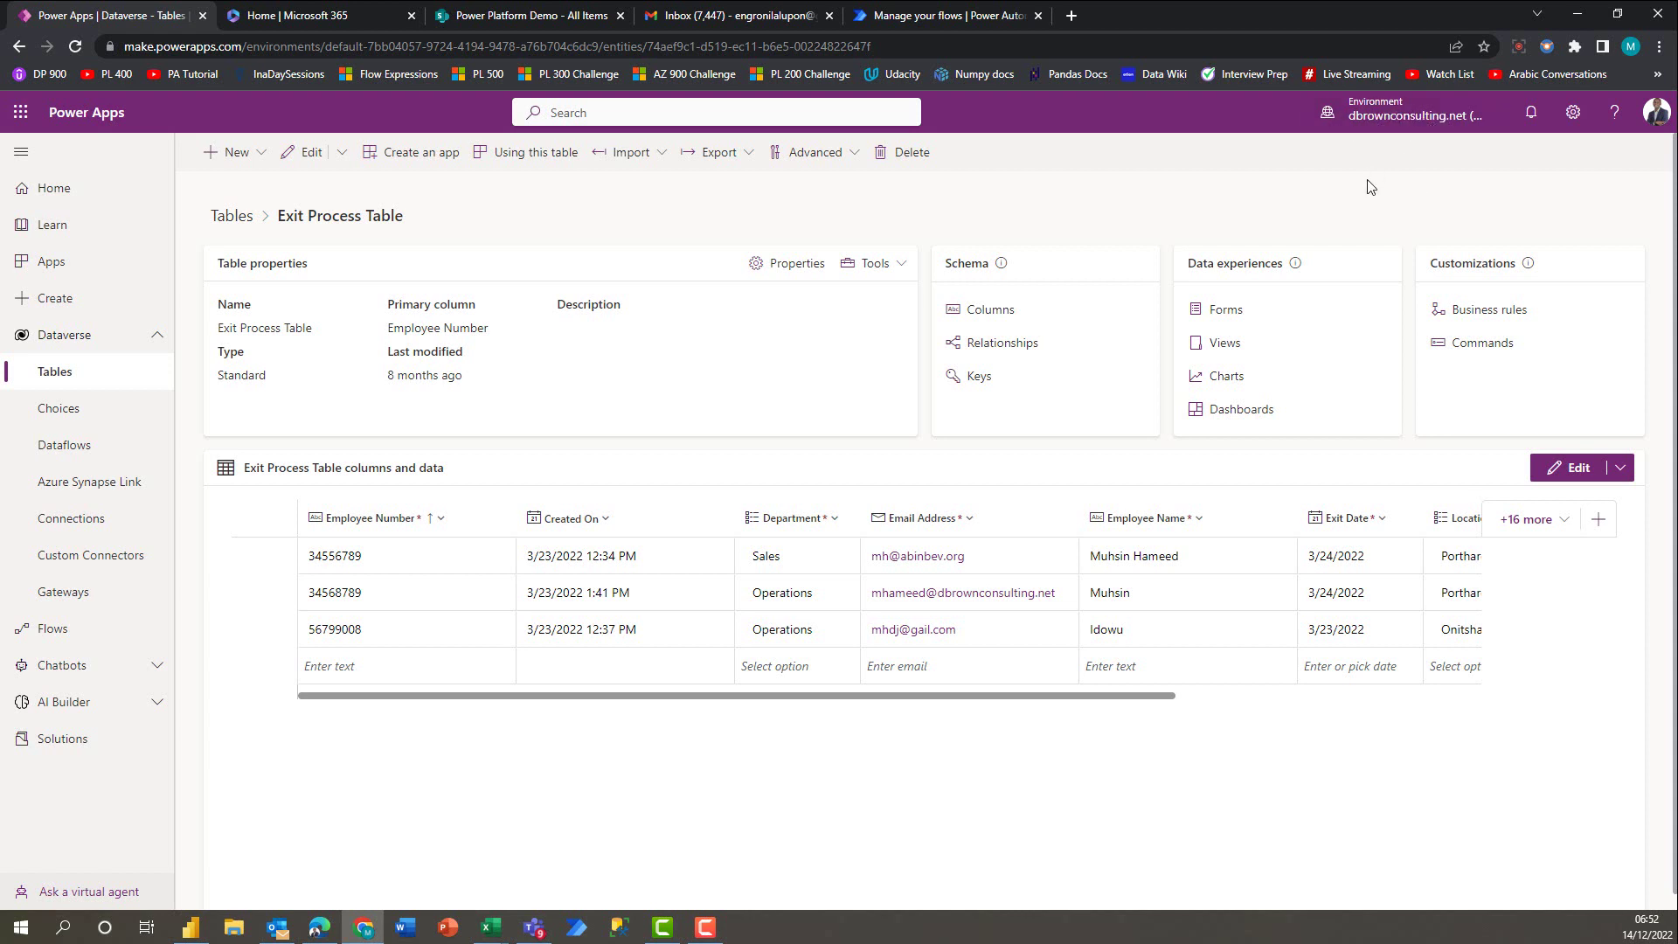
key(alt+Tab)
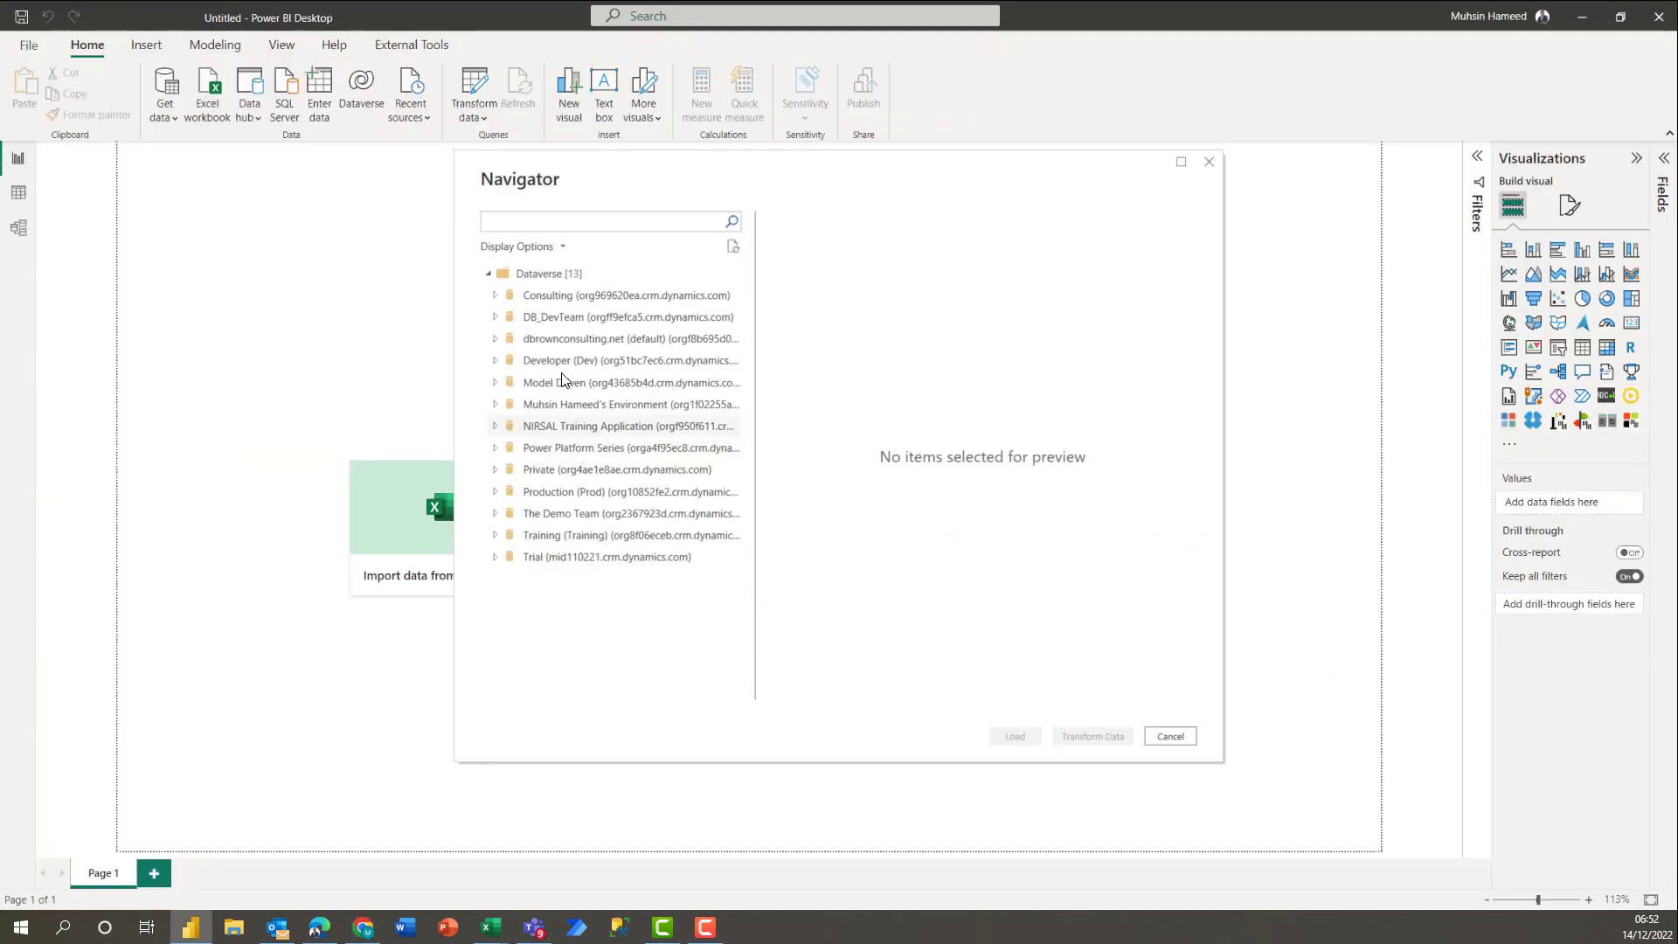
click(494, 345)
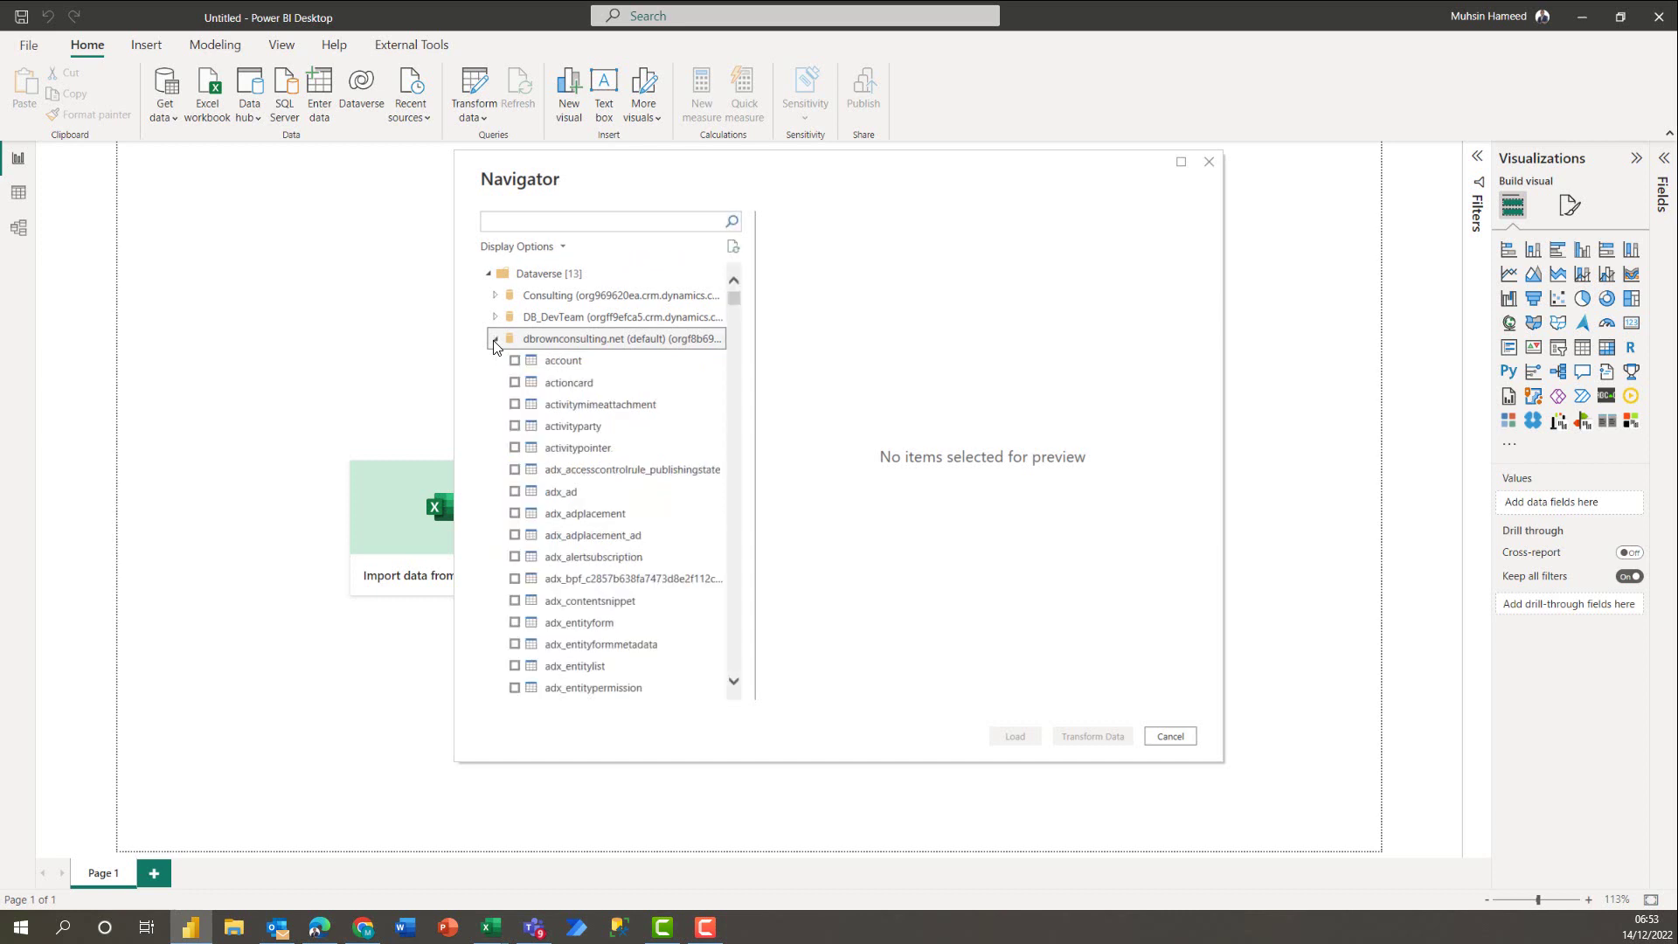
Step: Look through the default environment's Dataverse table list for the Exit Process Table, checking its display name in Power Apps
scroll(600, 516, down, 1)
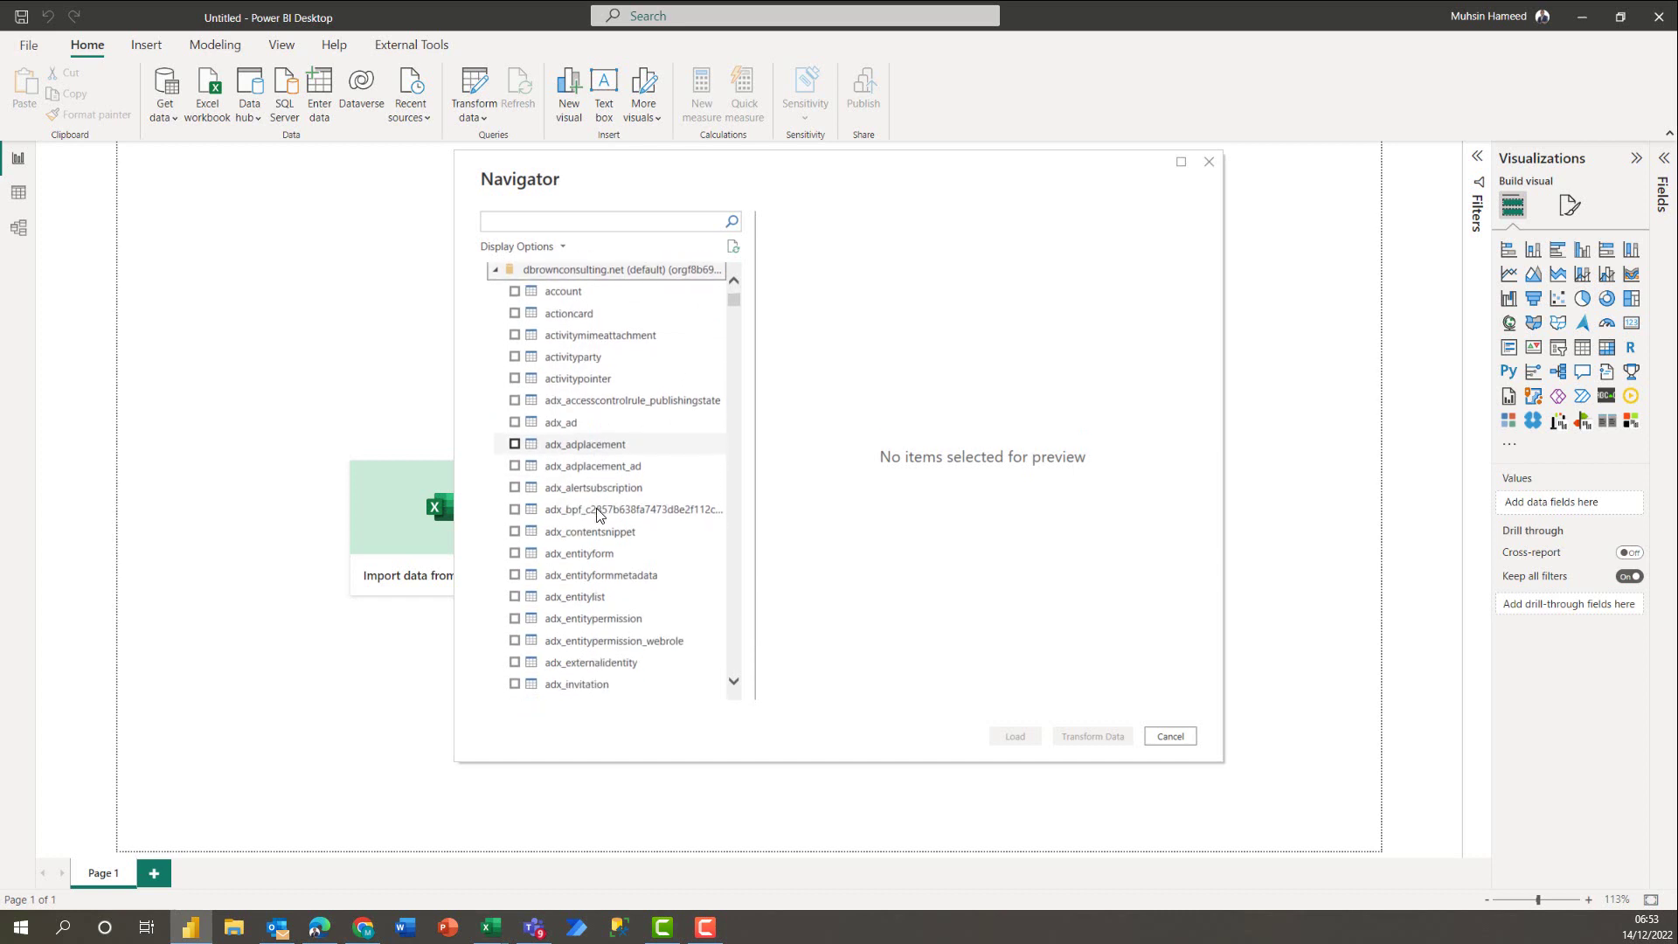
scroll(600, 516, down, 4)
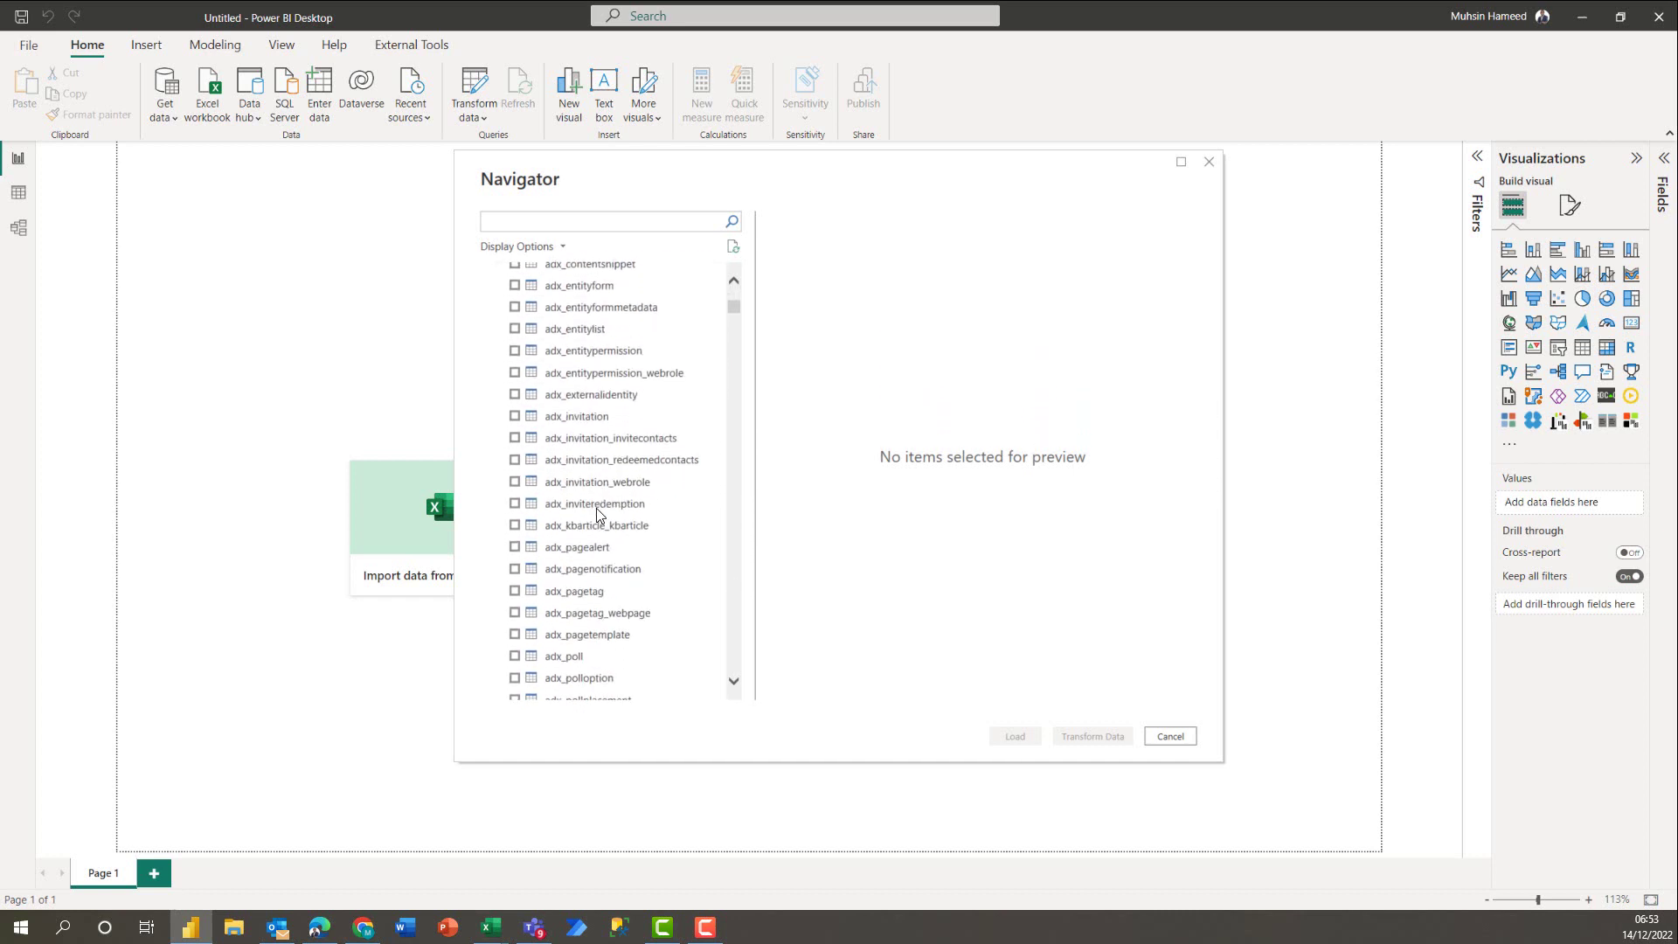
scroll(597, 514, down, 1)
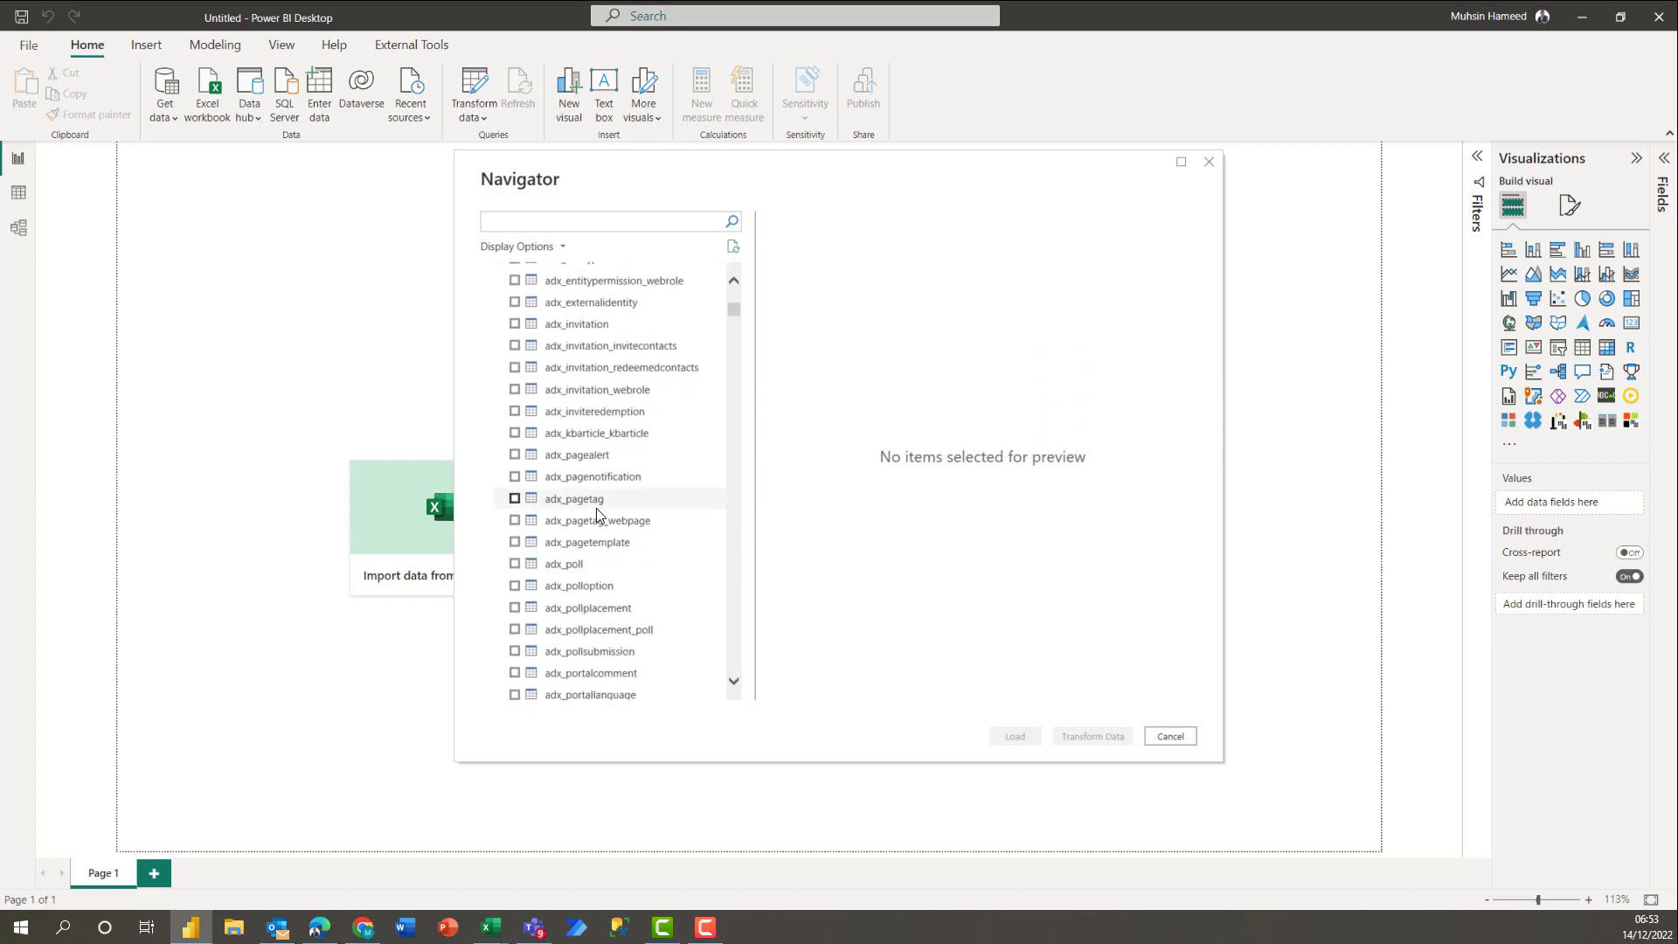
key(alt+Tab)
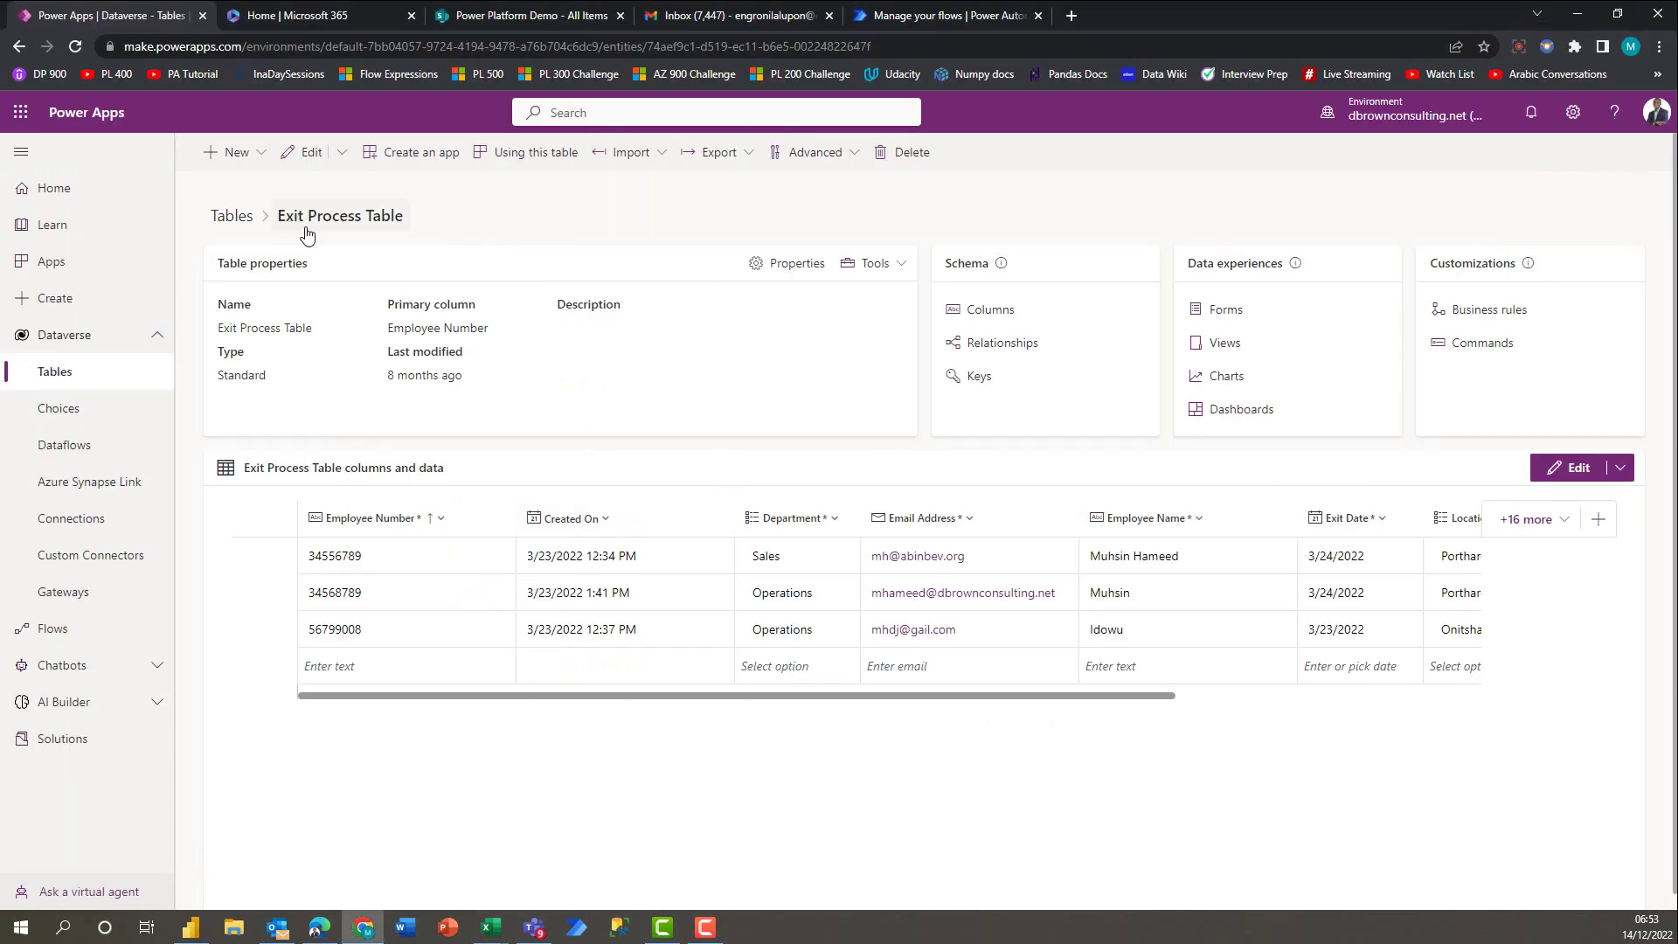
key(alt+Tab)
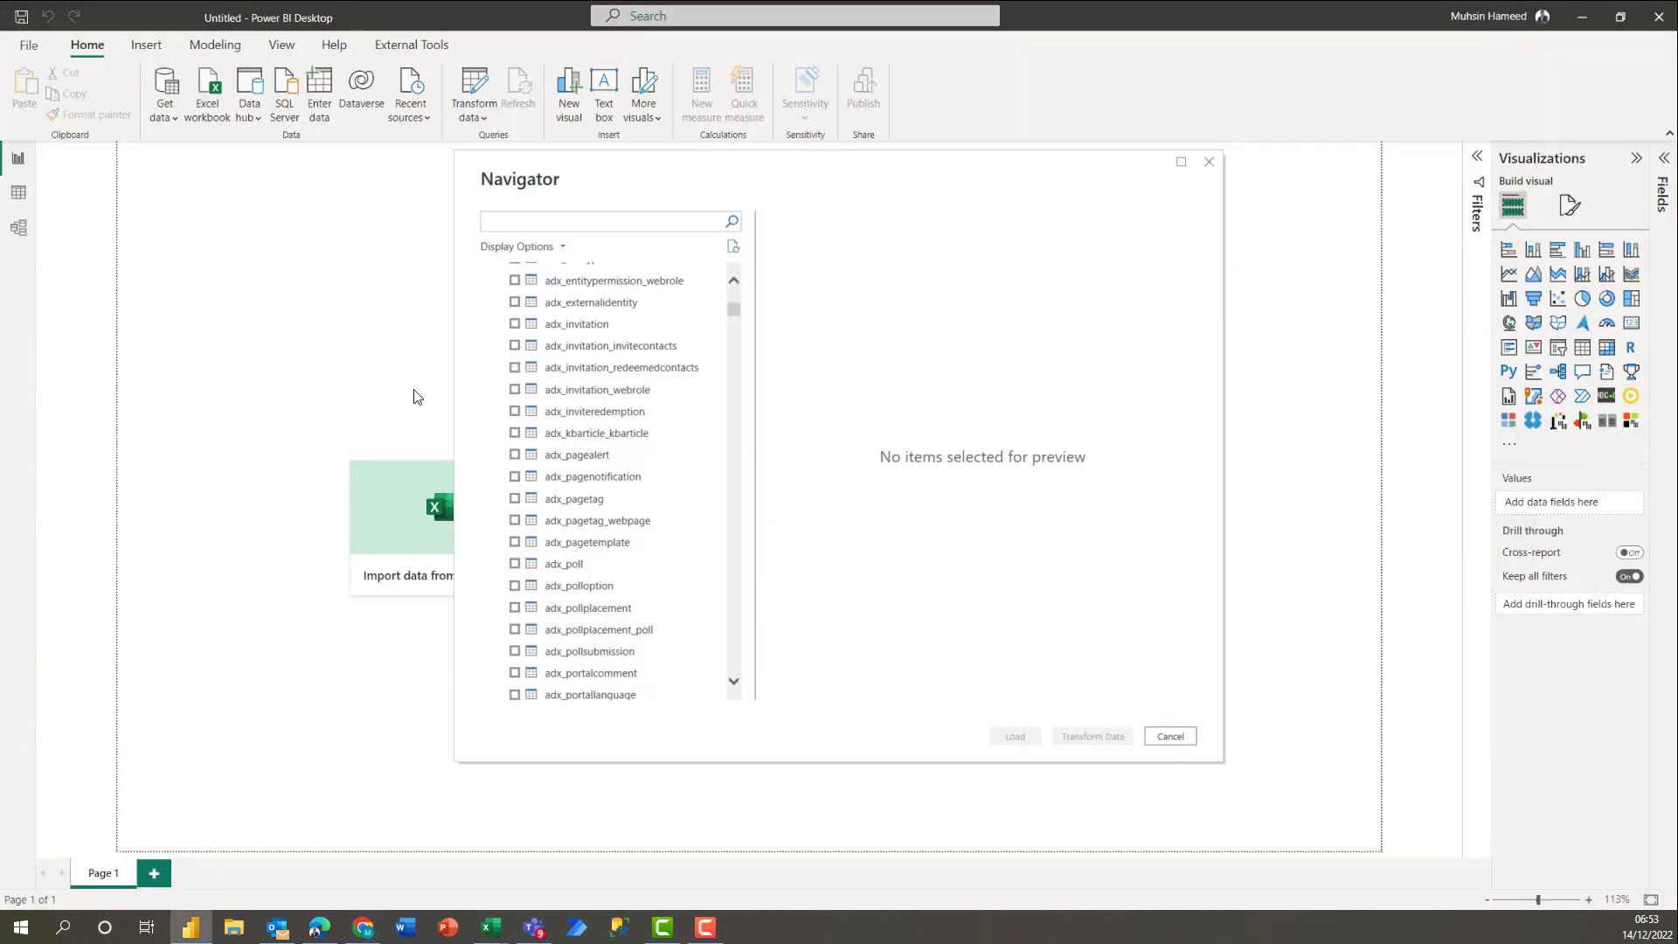
scroll(618, 570, down, 2)
scroll(618, 570, down, 10)
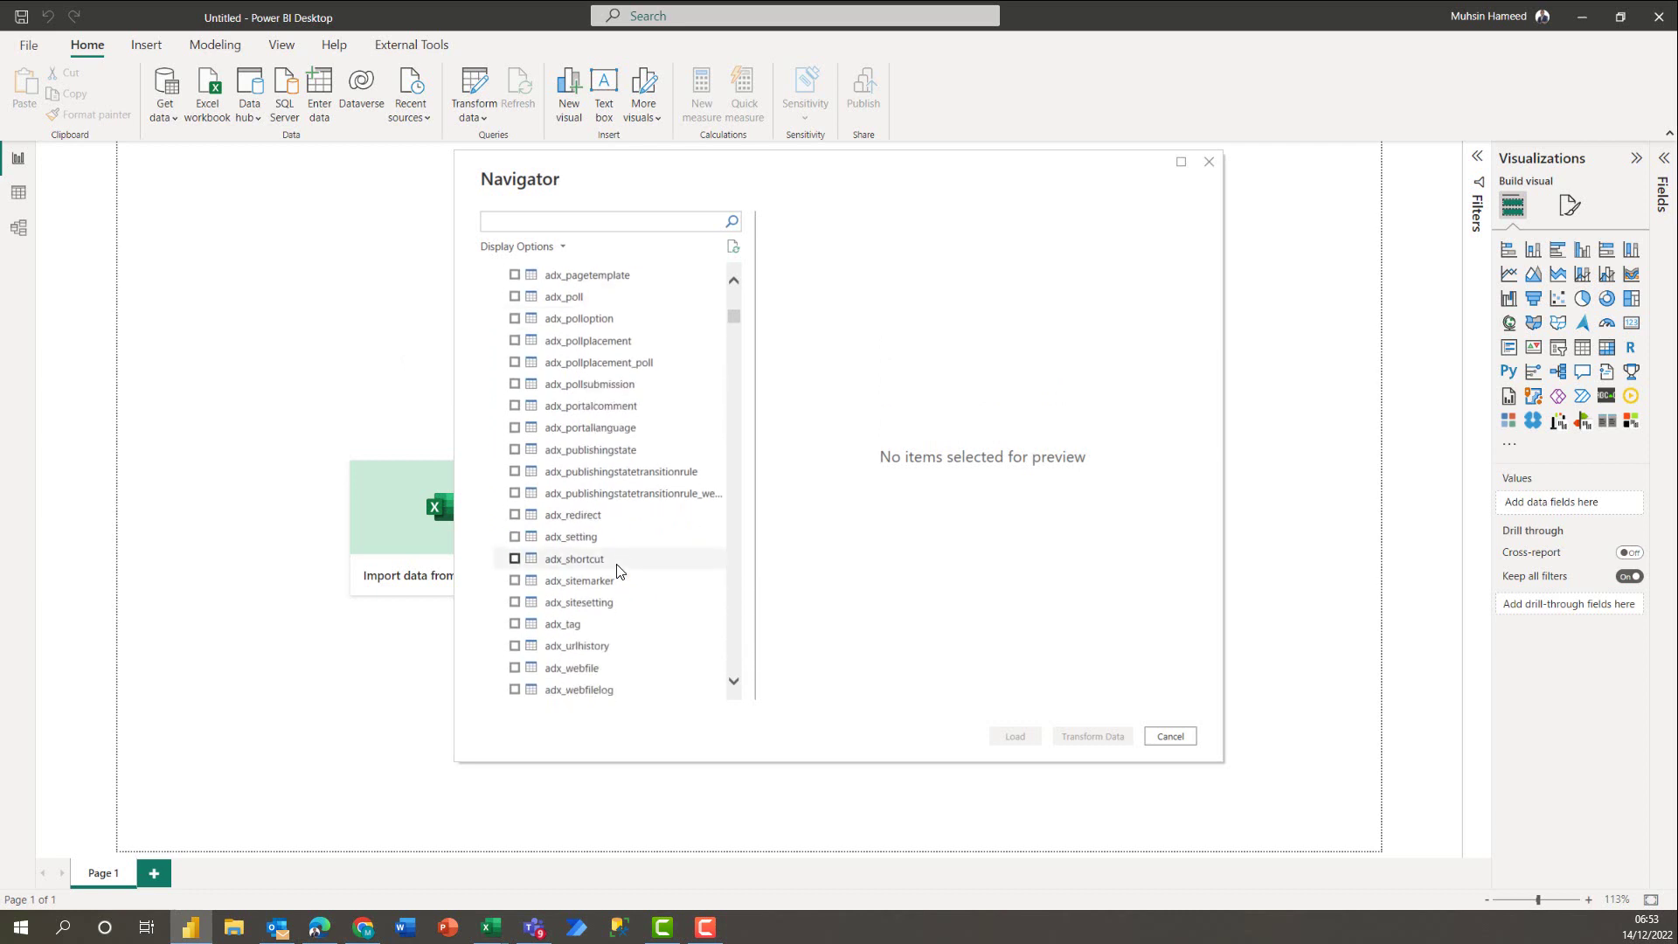
scroll(618, 570, down, 10)
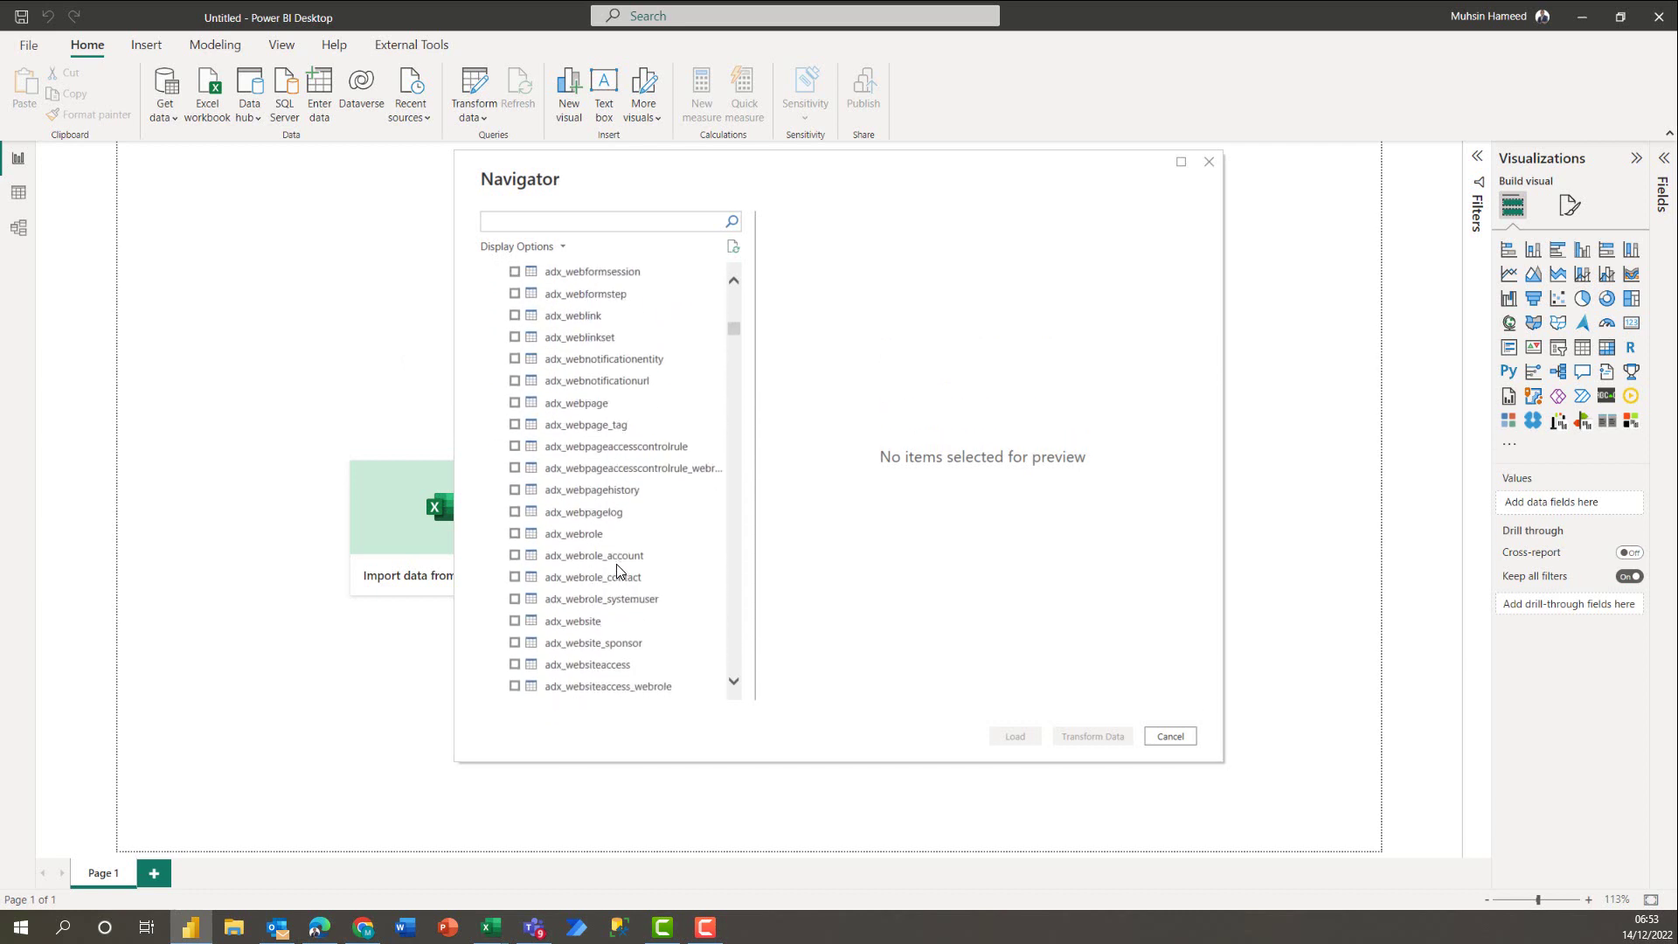
scroll(618, 570, down, 12)
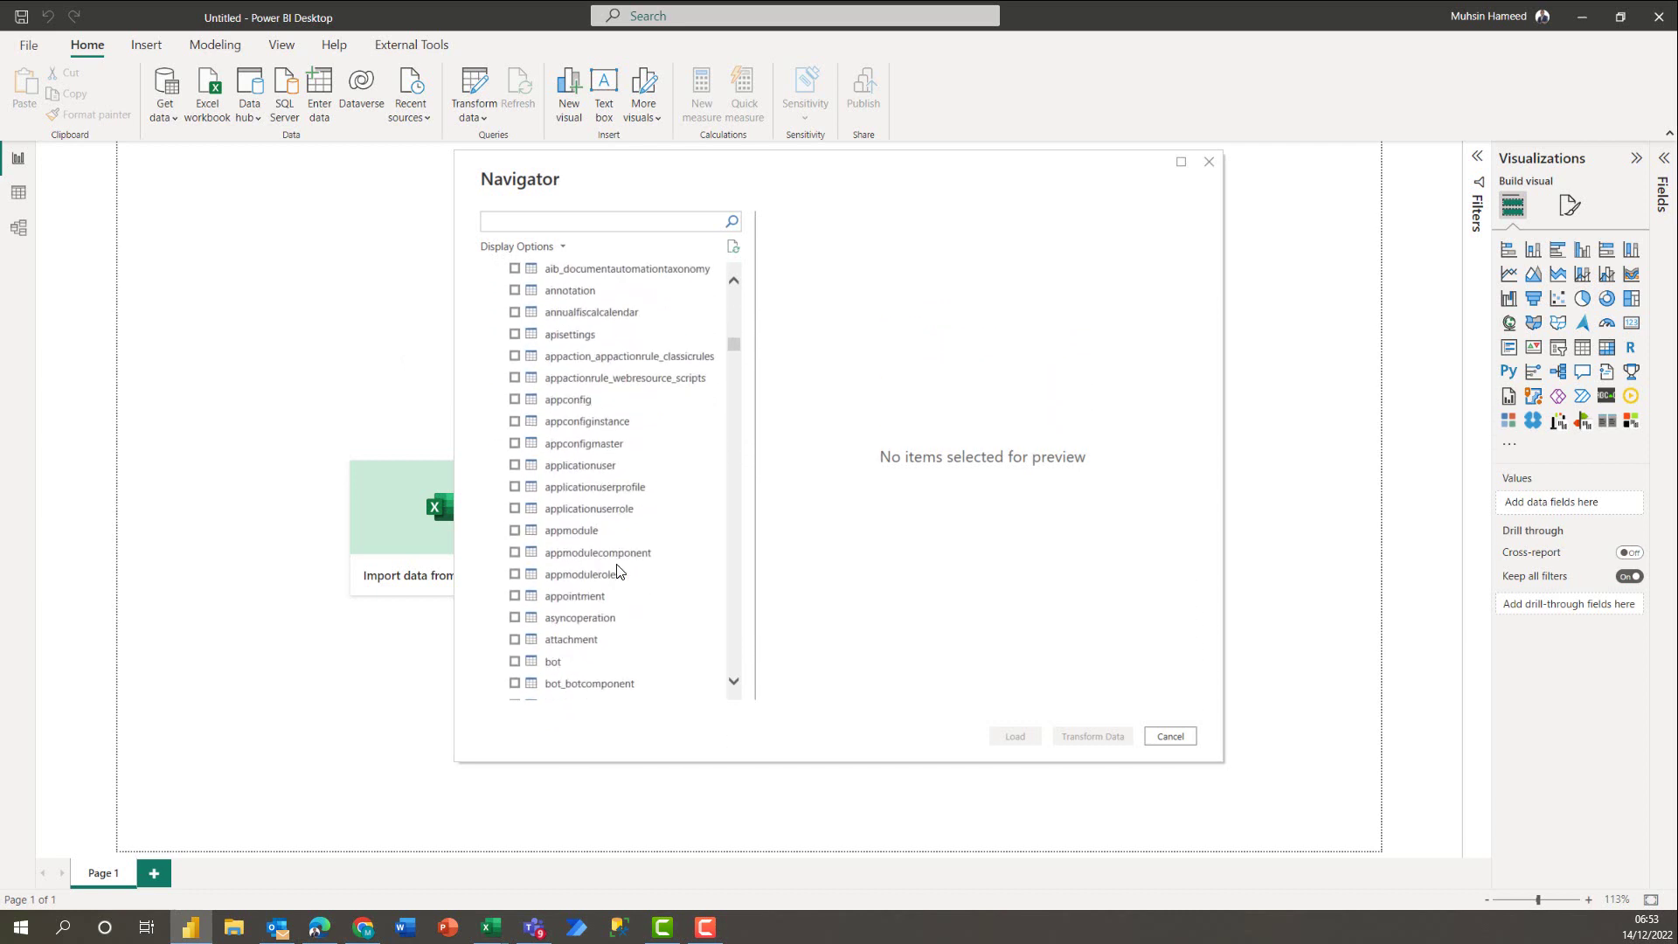
scroll(619, 570, down, 15)
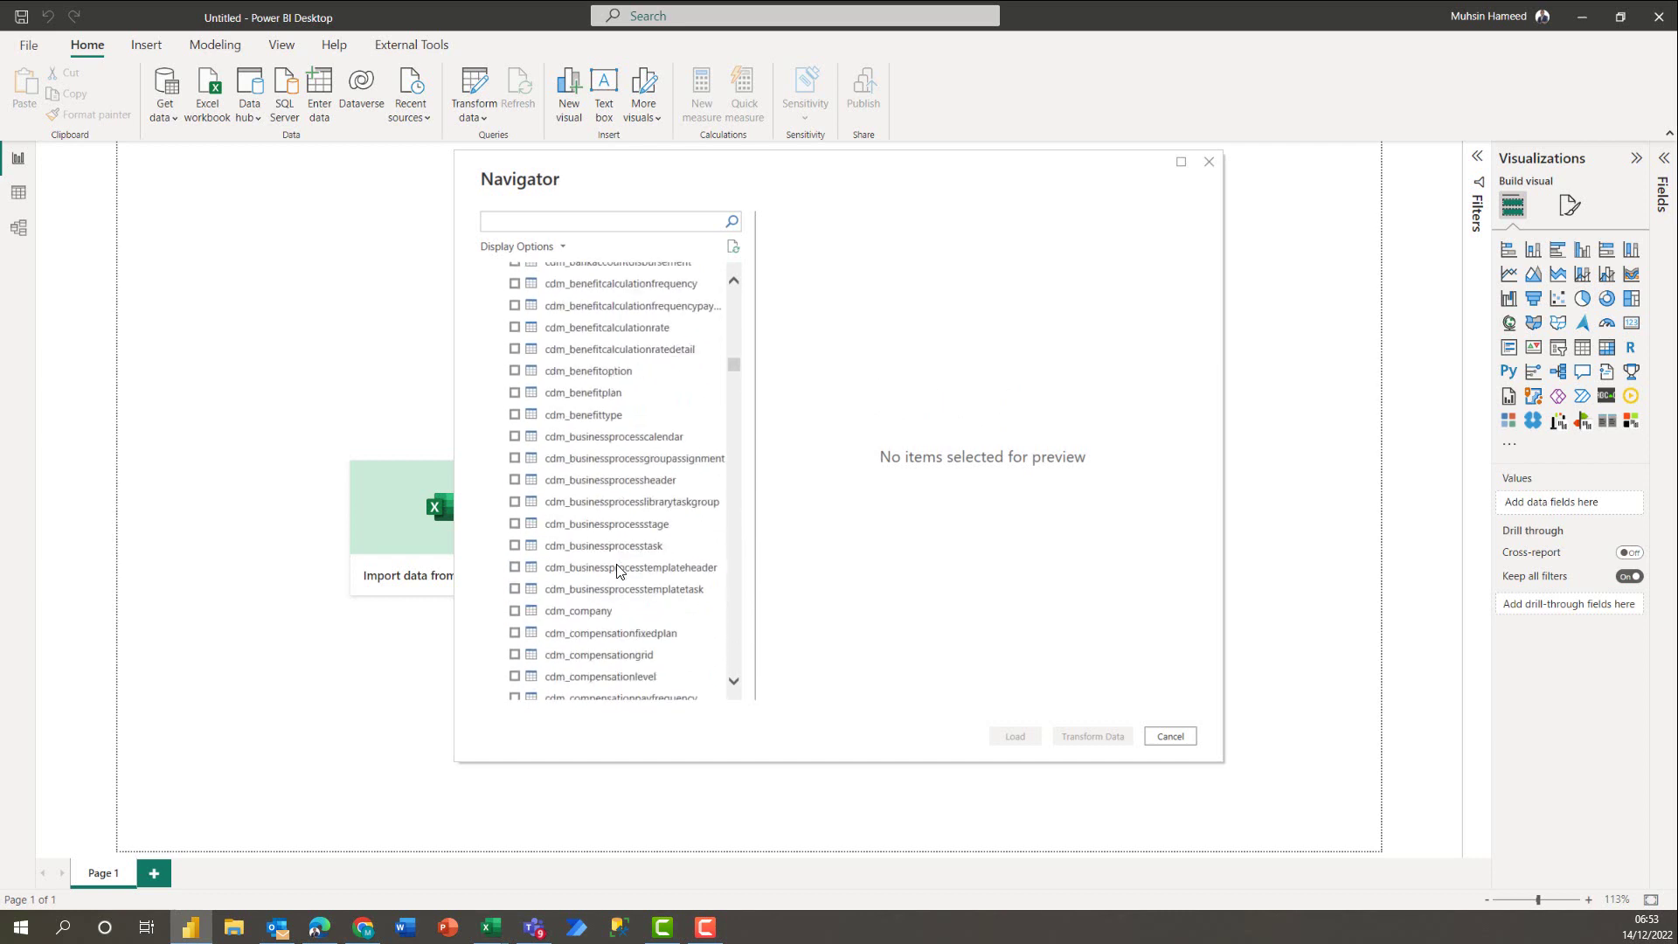
scroll(618, 570, down, 15)
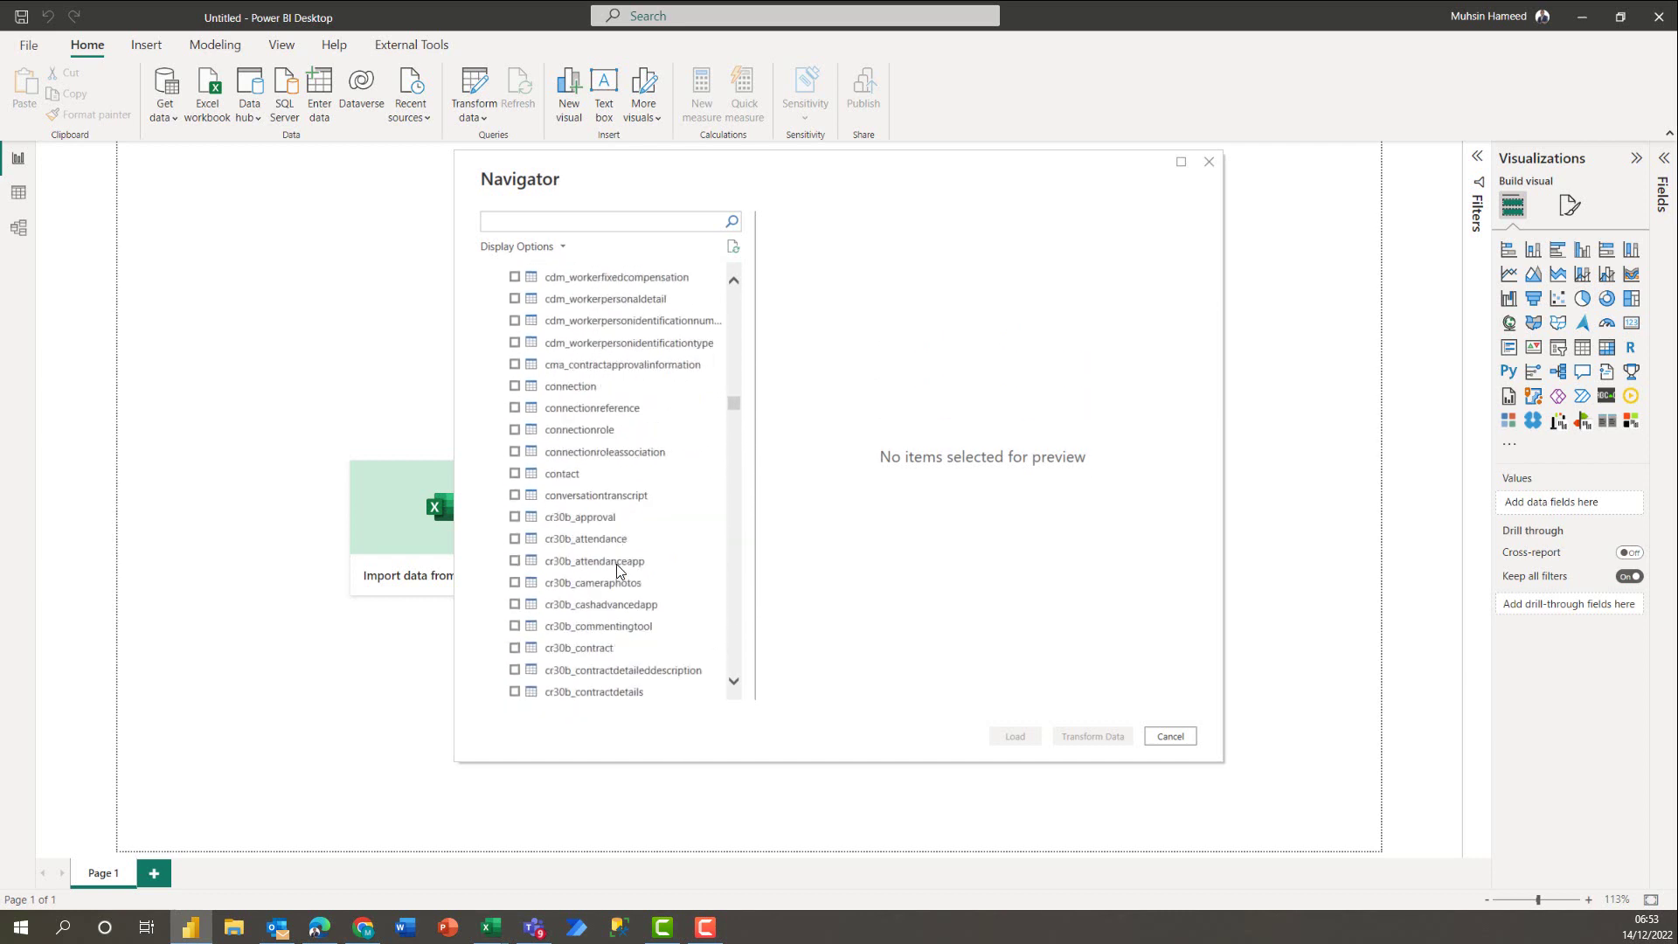
scroll(618, 570, down, 15)
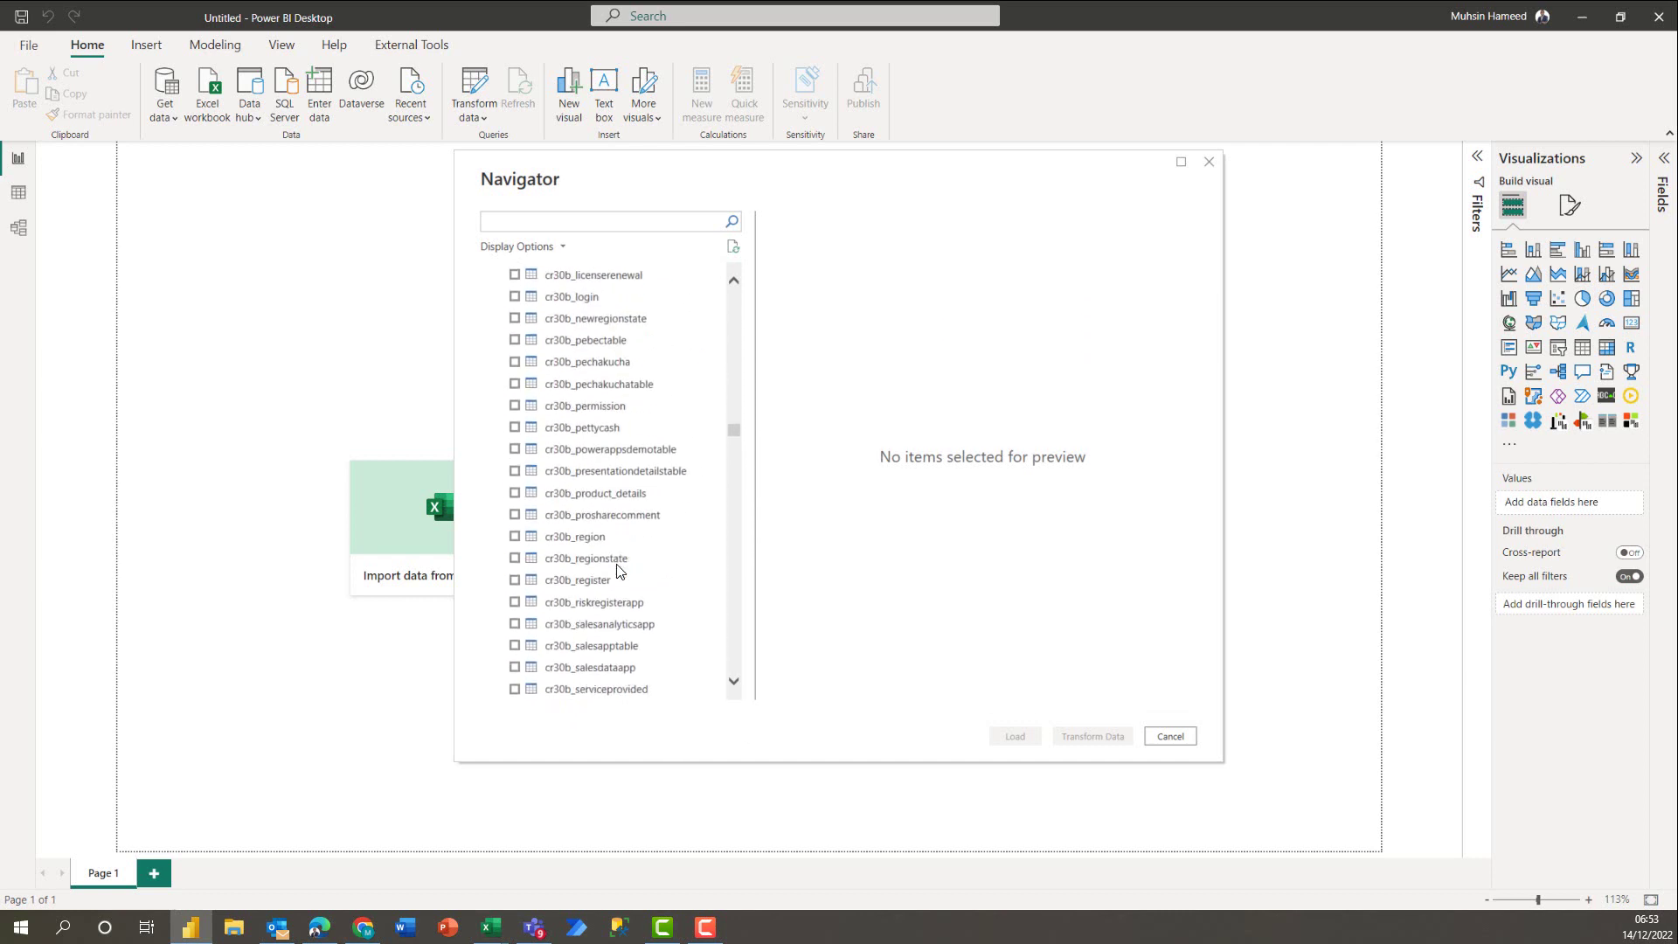
scroll(618, 570, up, 5)
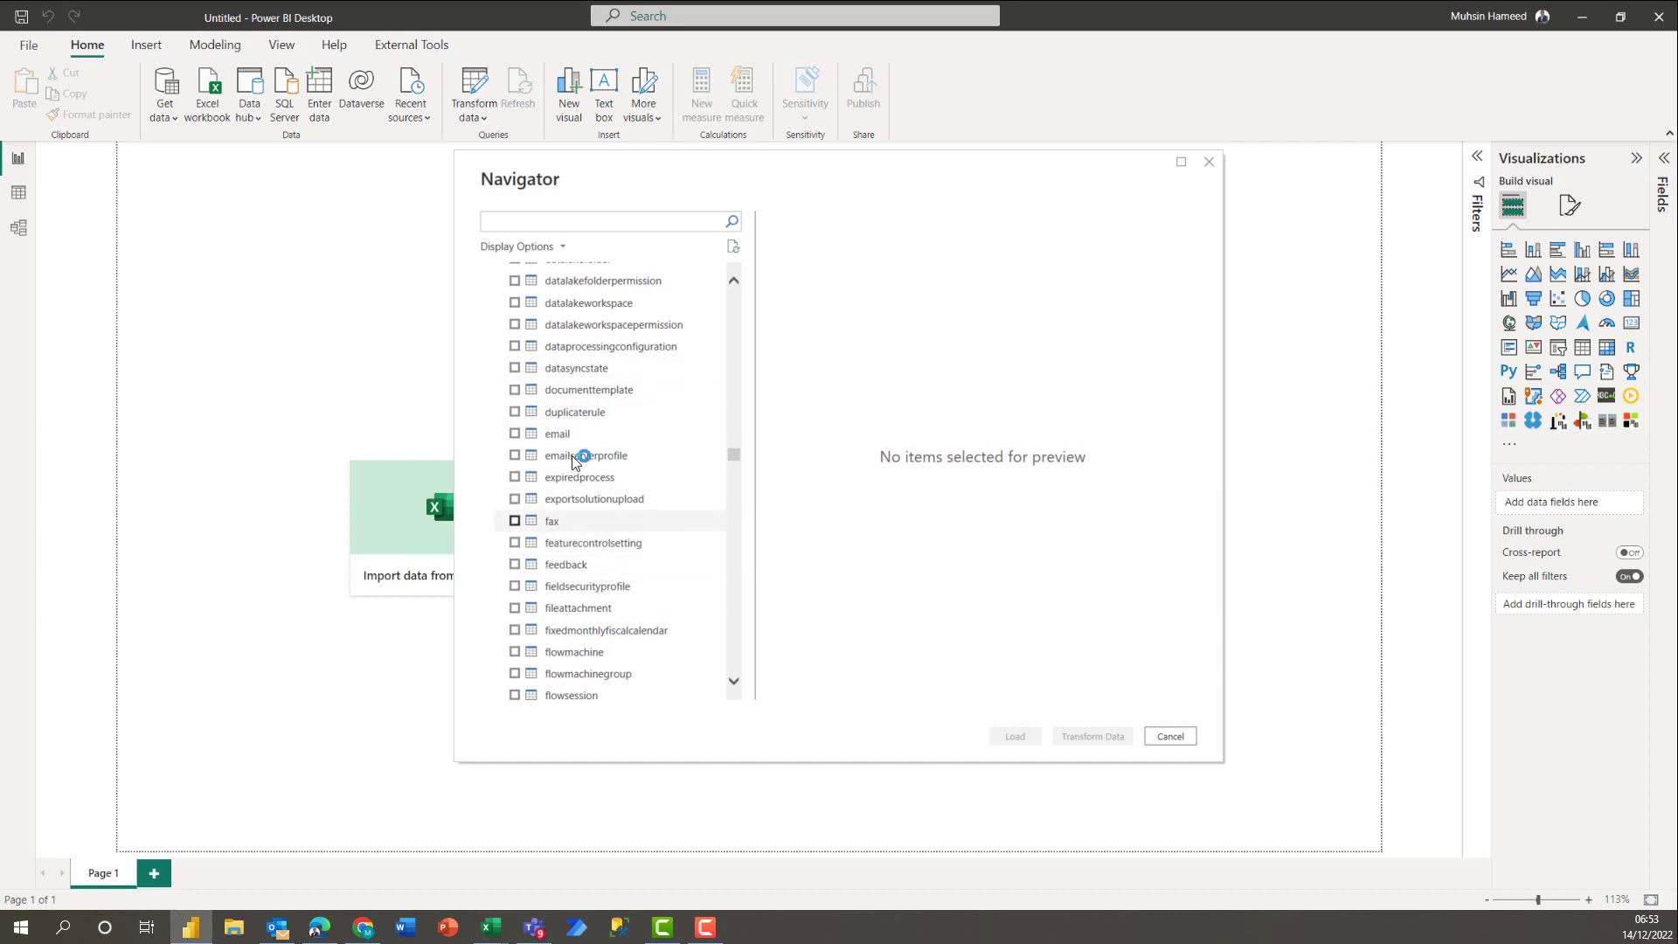
Step: Switch to Power Apps, return to the full list of tables and search for "exit" to find the table's logical name
key(alt+Tab)
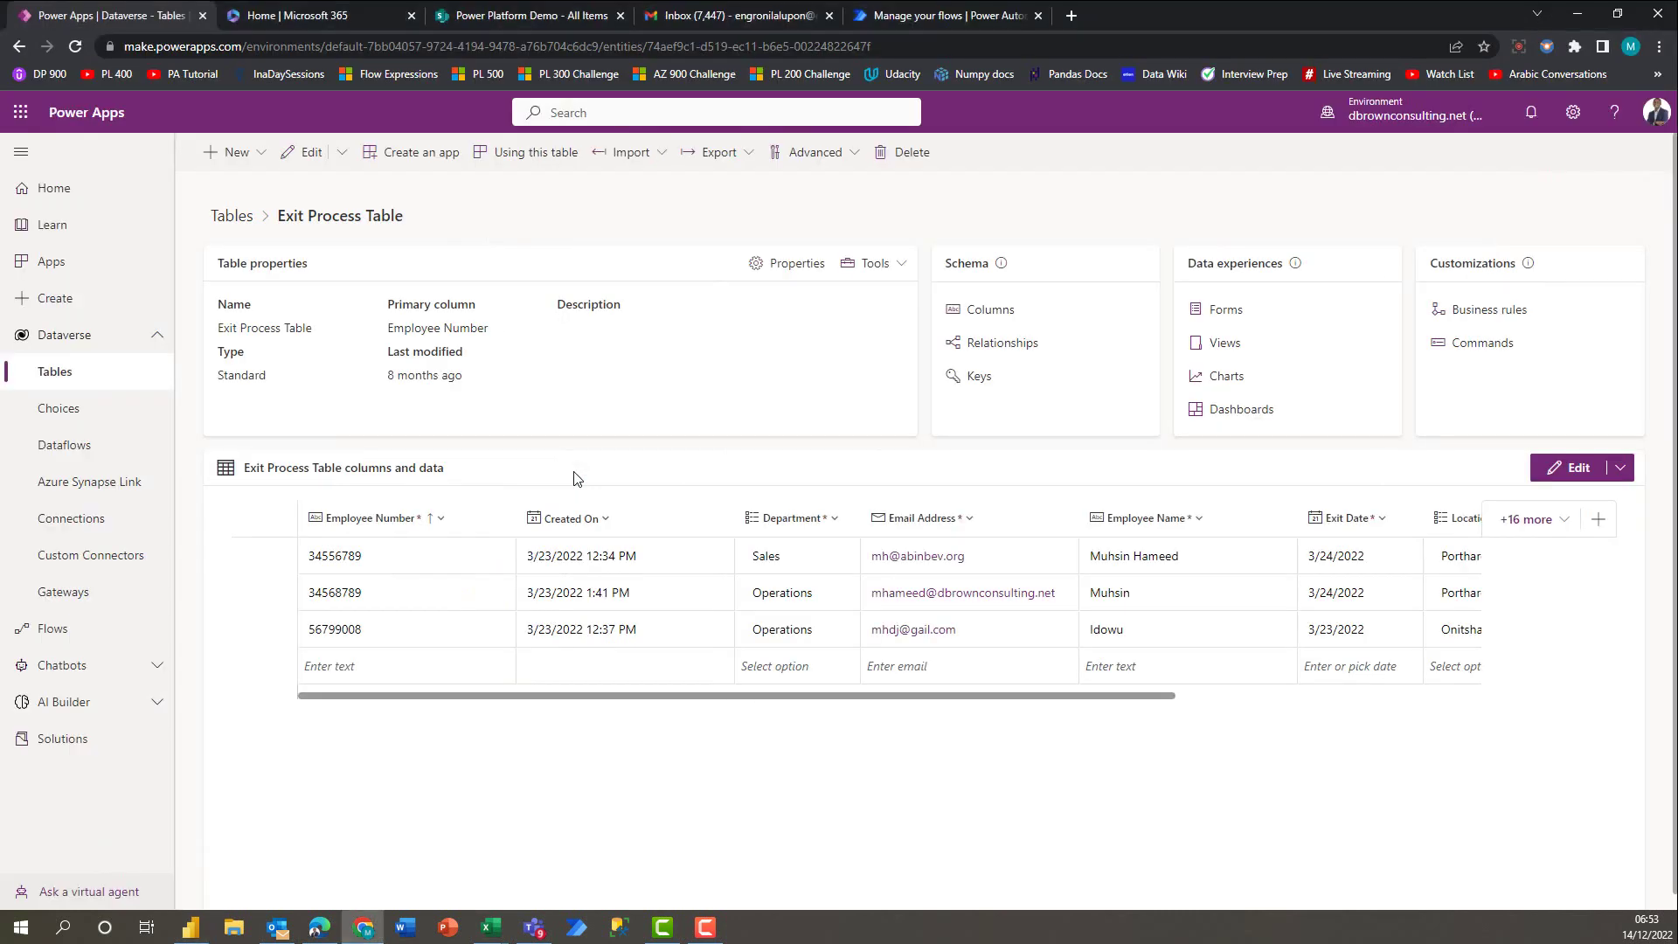
click(246, 225)
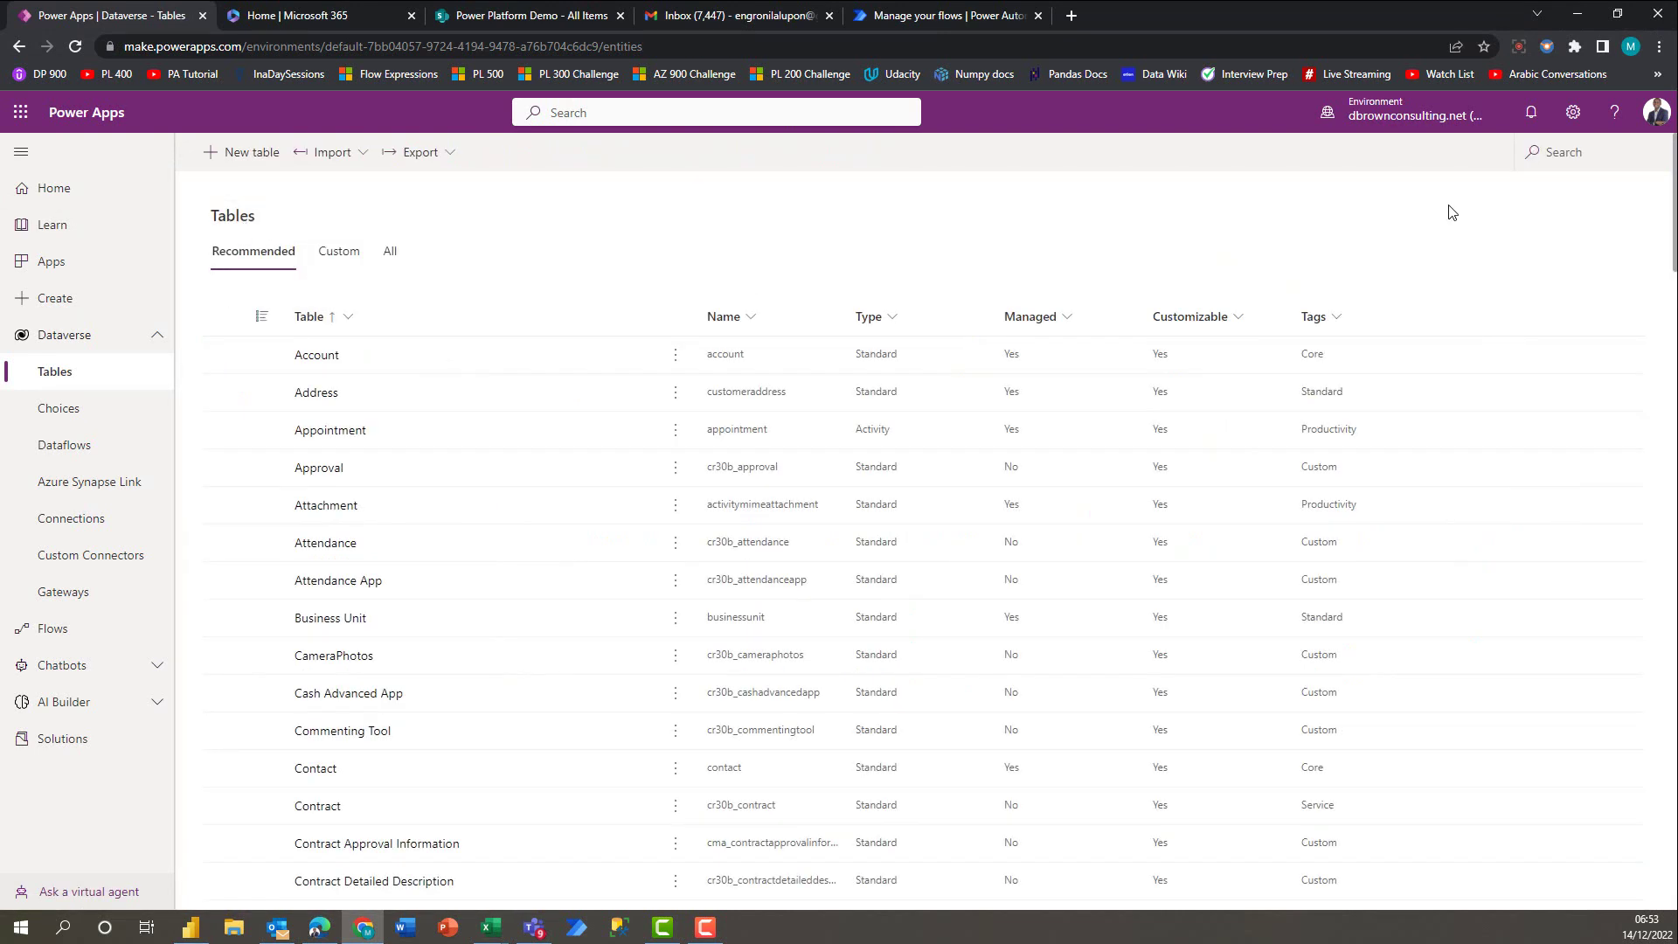
click(1571, 152)
text(exit)
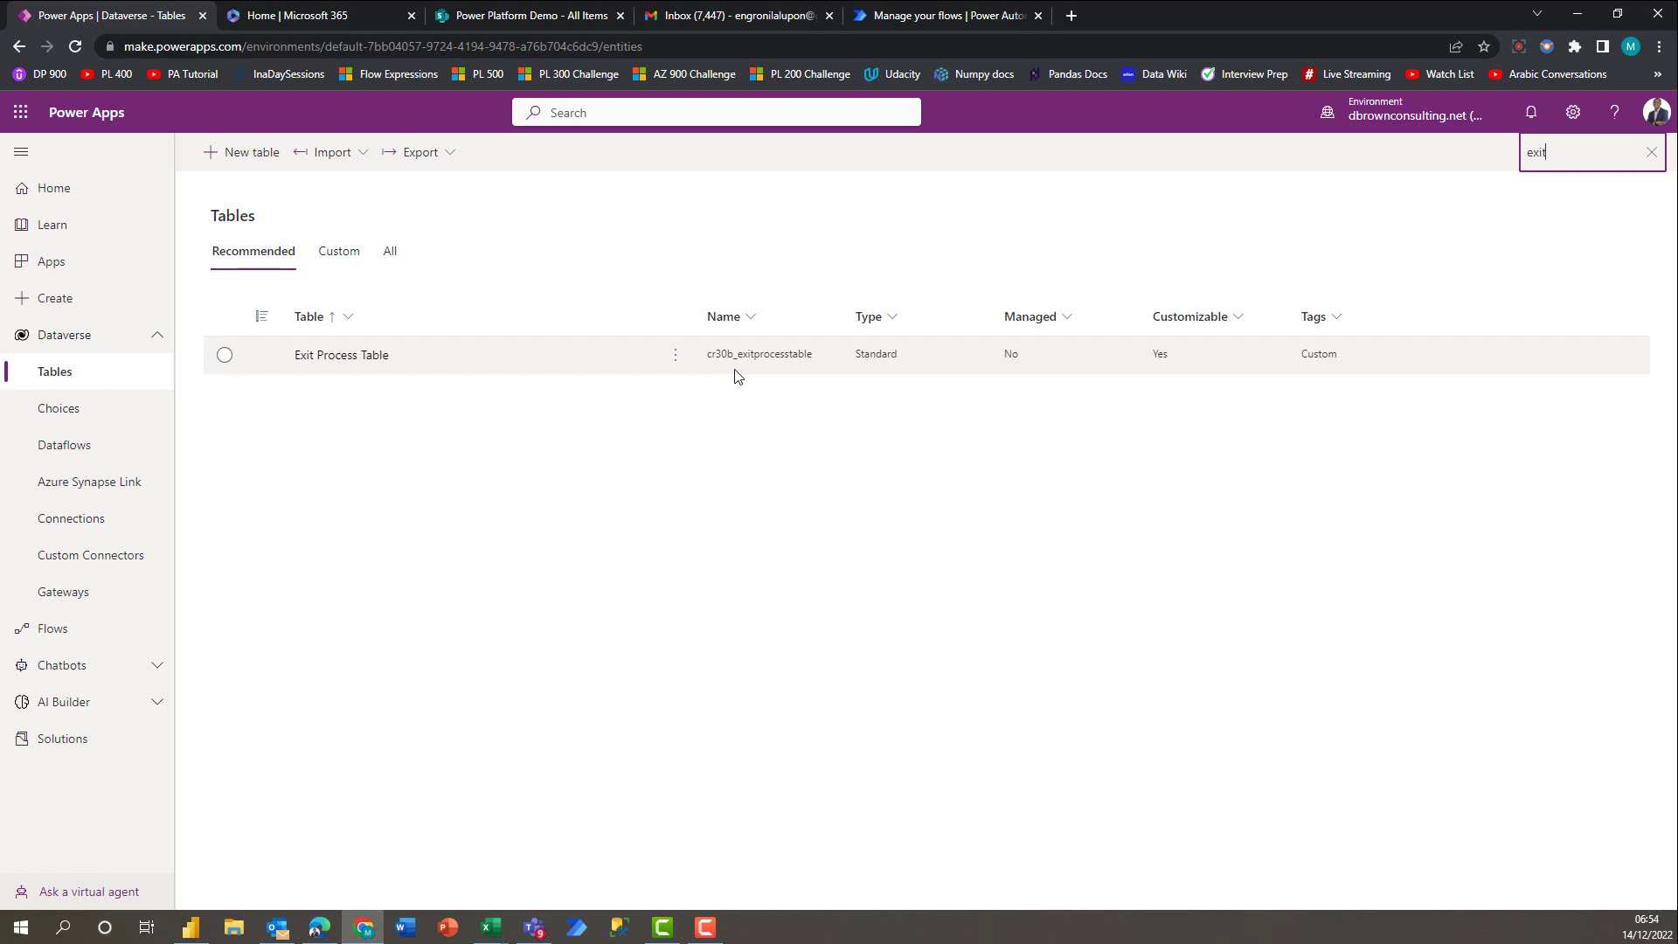
Step: Switch back to Power BI Desktop and select the cr30b_exitprocesstable table for import from the default environment
key(alt+Tab)
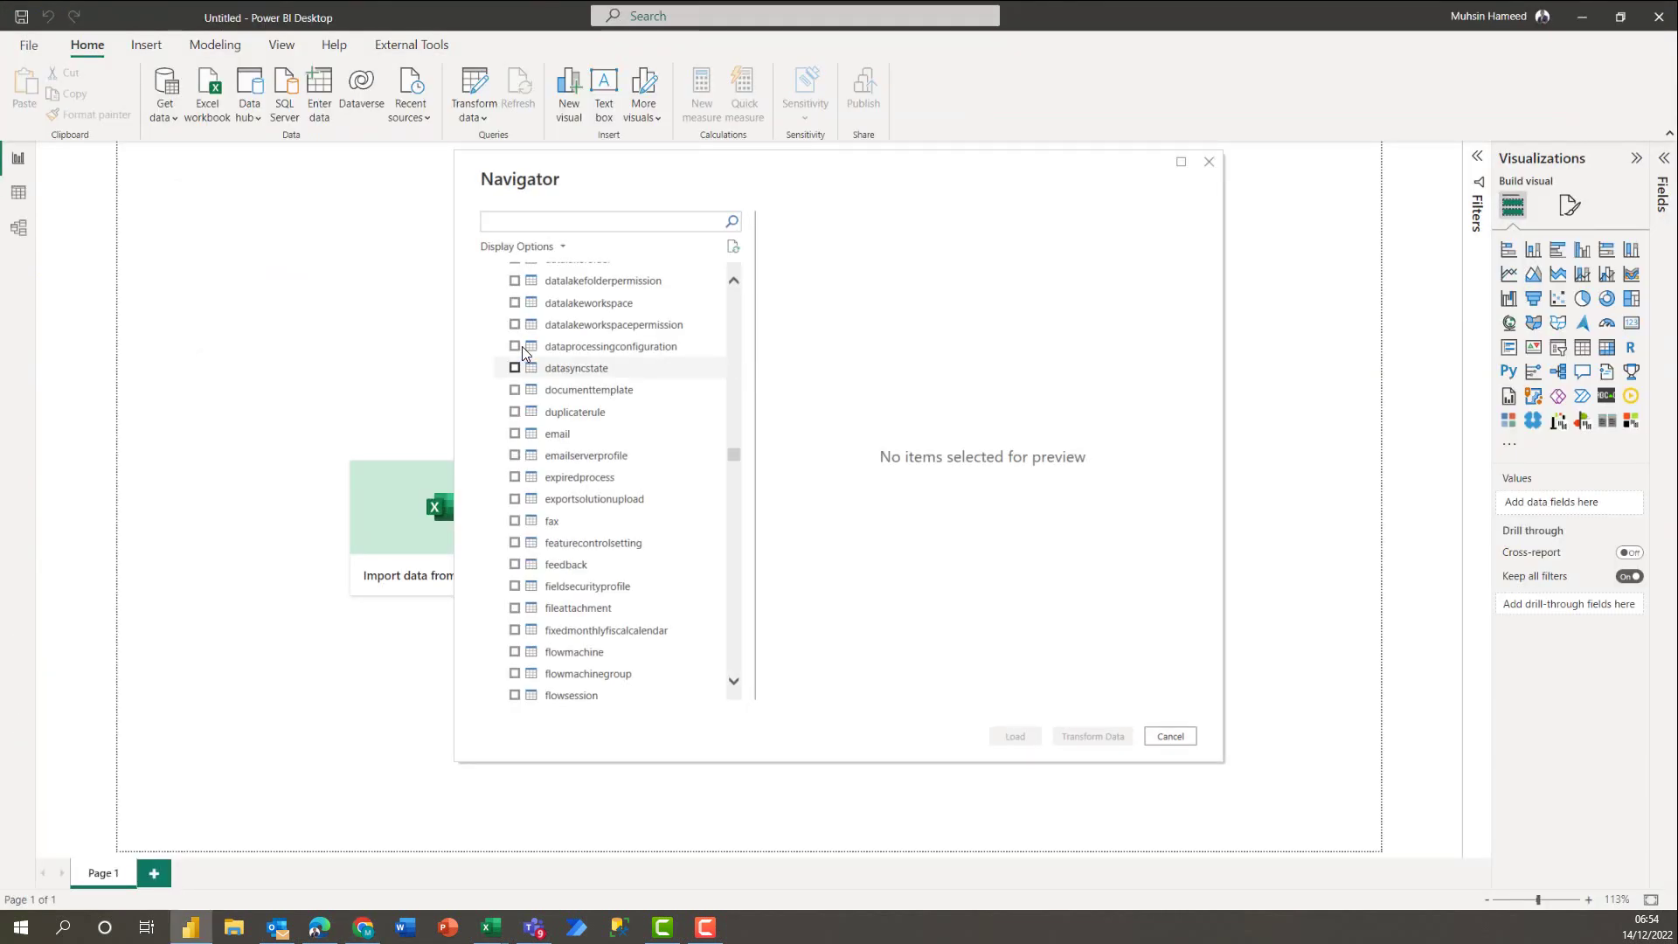
scroll(550, 477, up, 15)
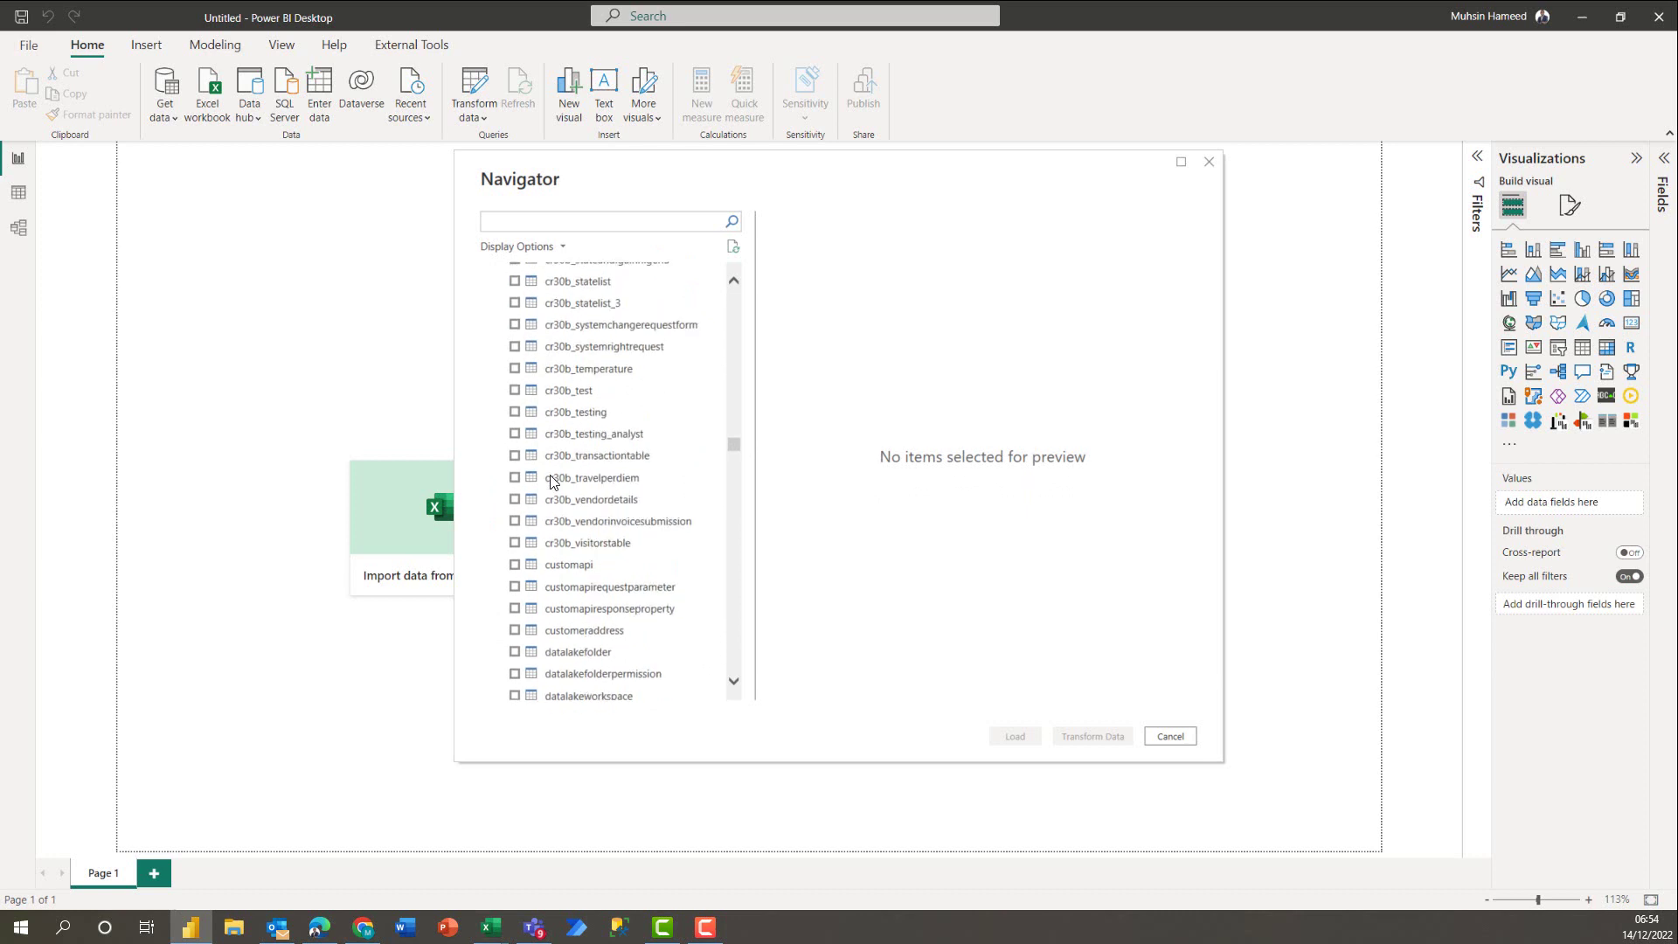
scroll(550, 481, up, 6)
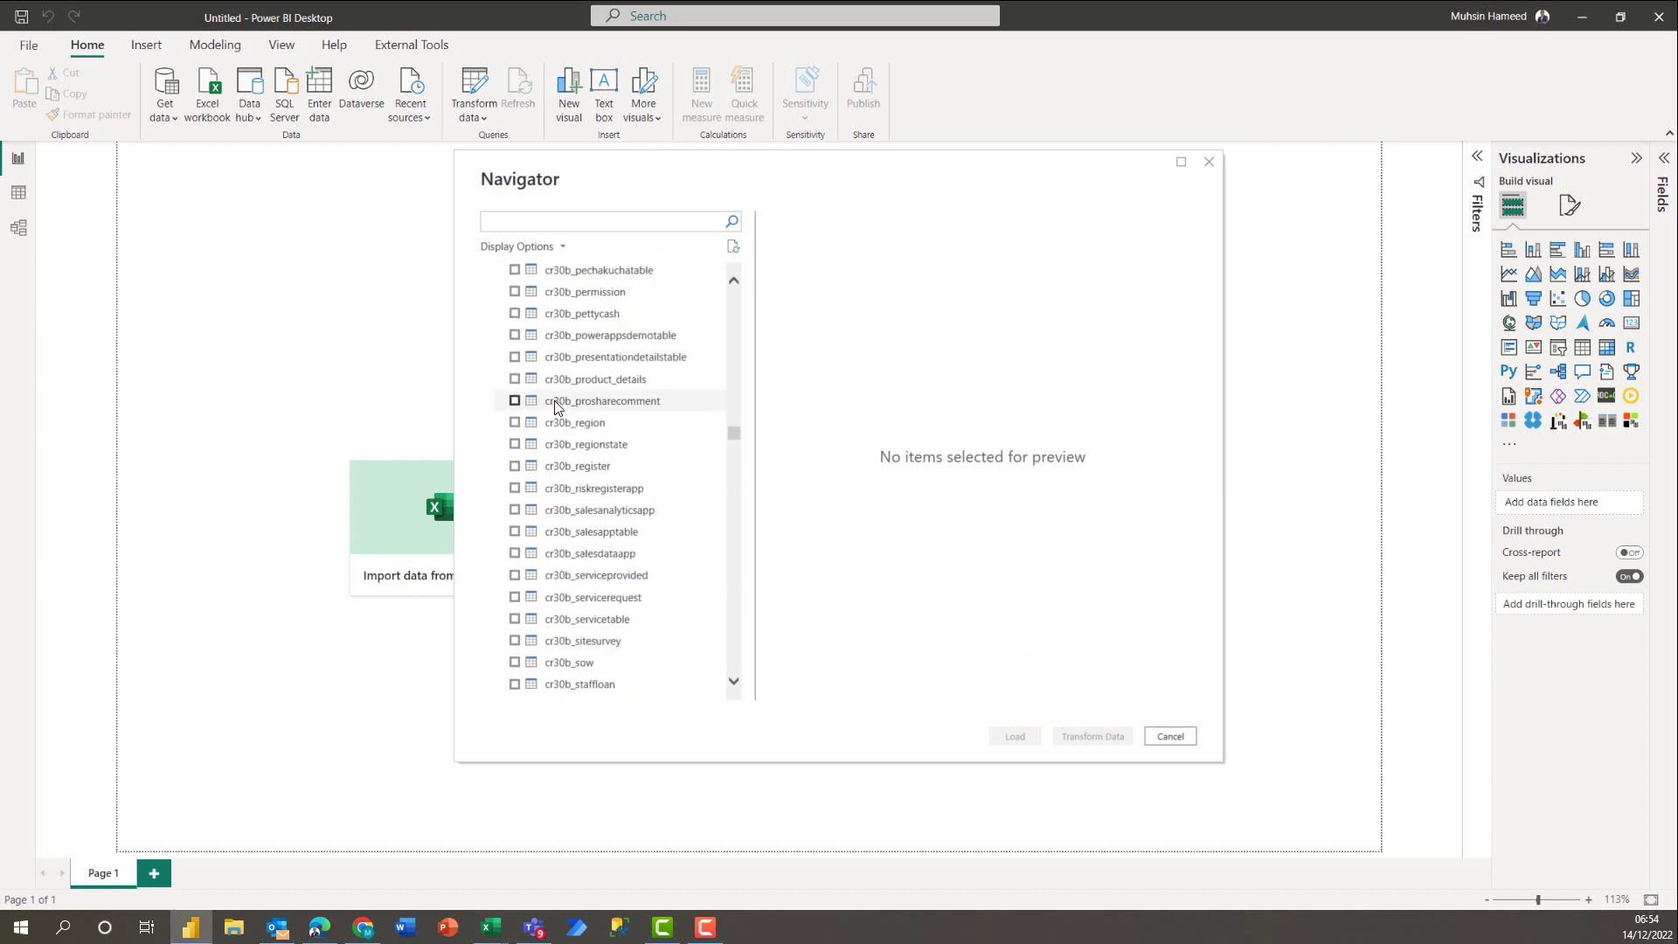
scroll(573, 376, up, 6)
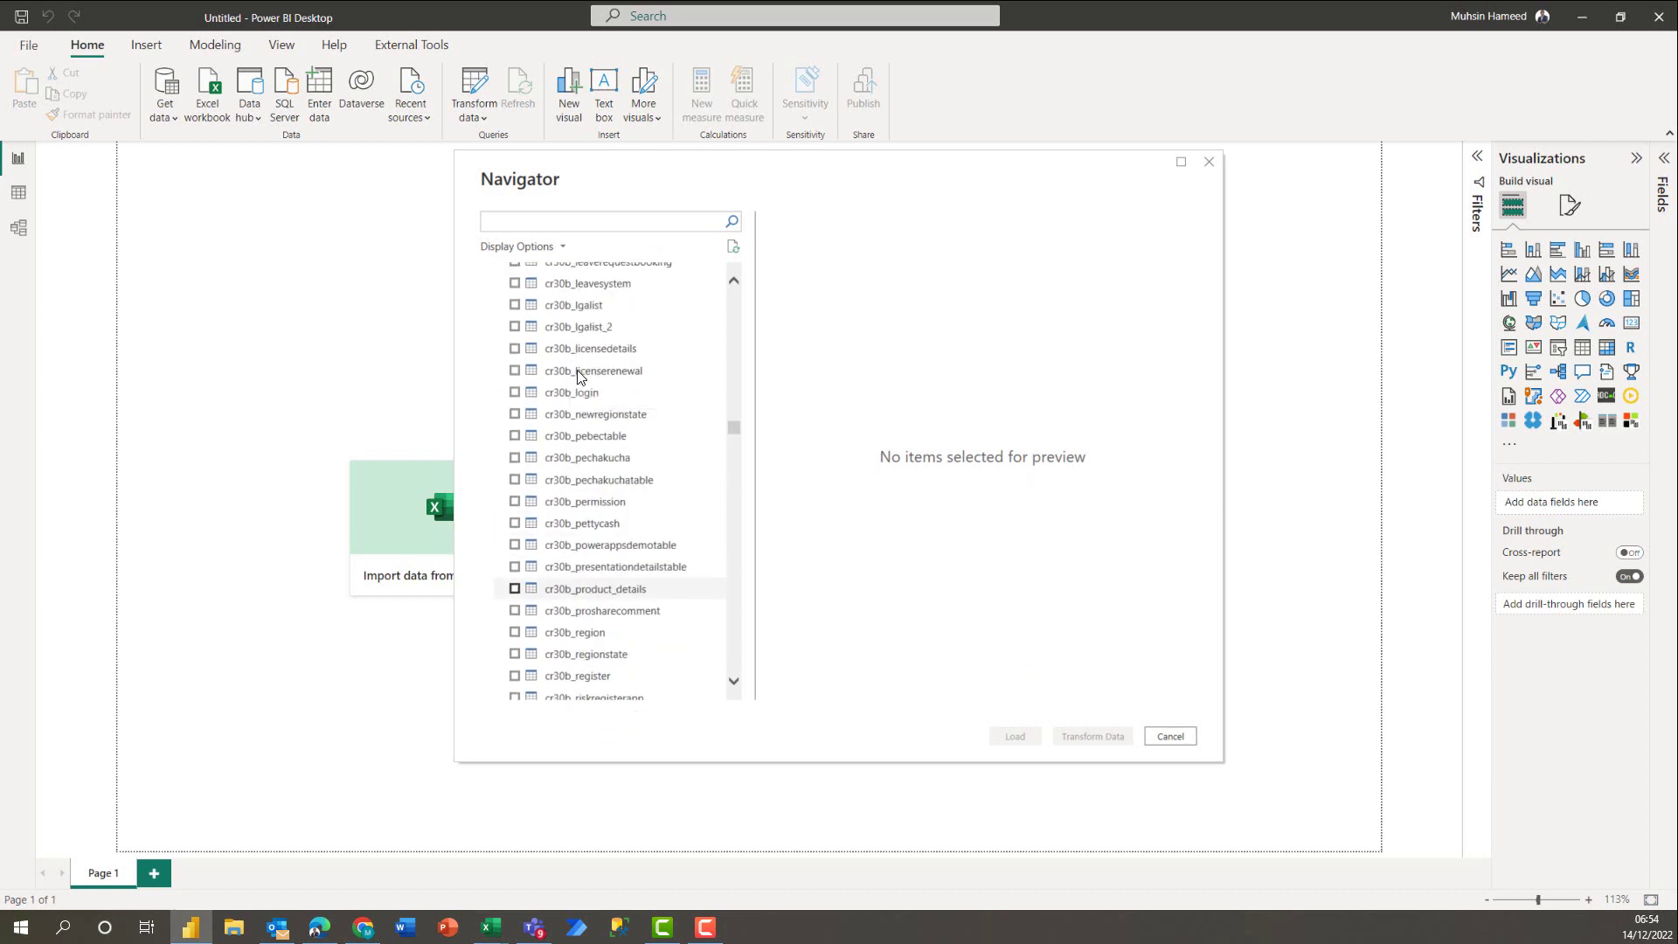
scroll(577, 376, up, 6)
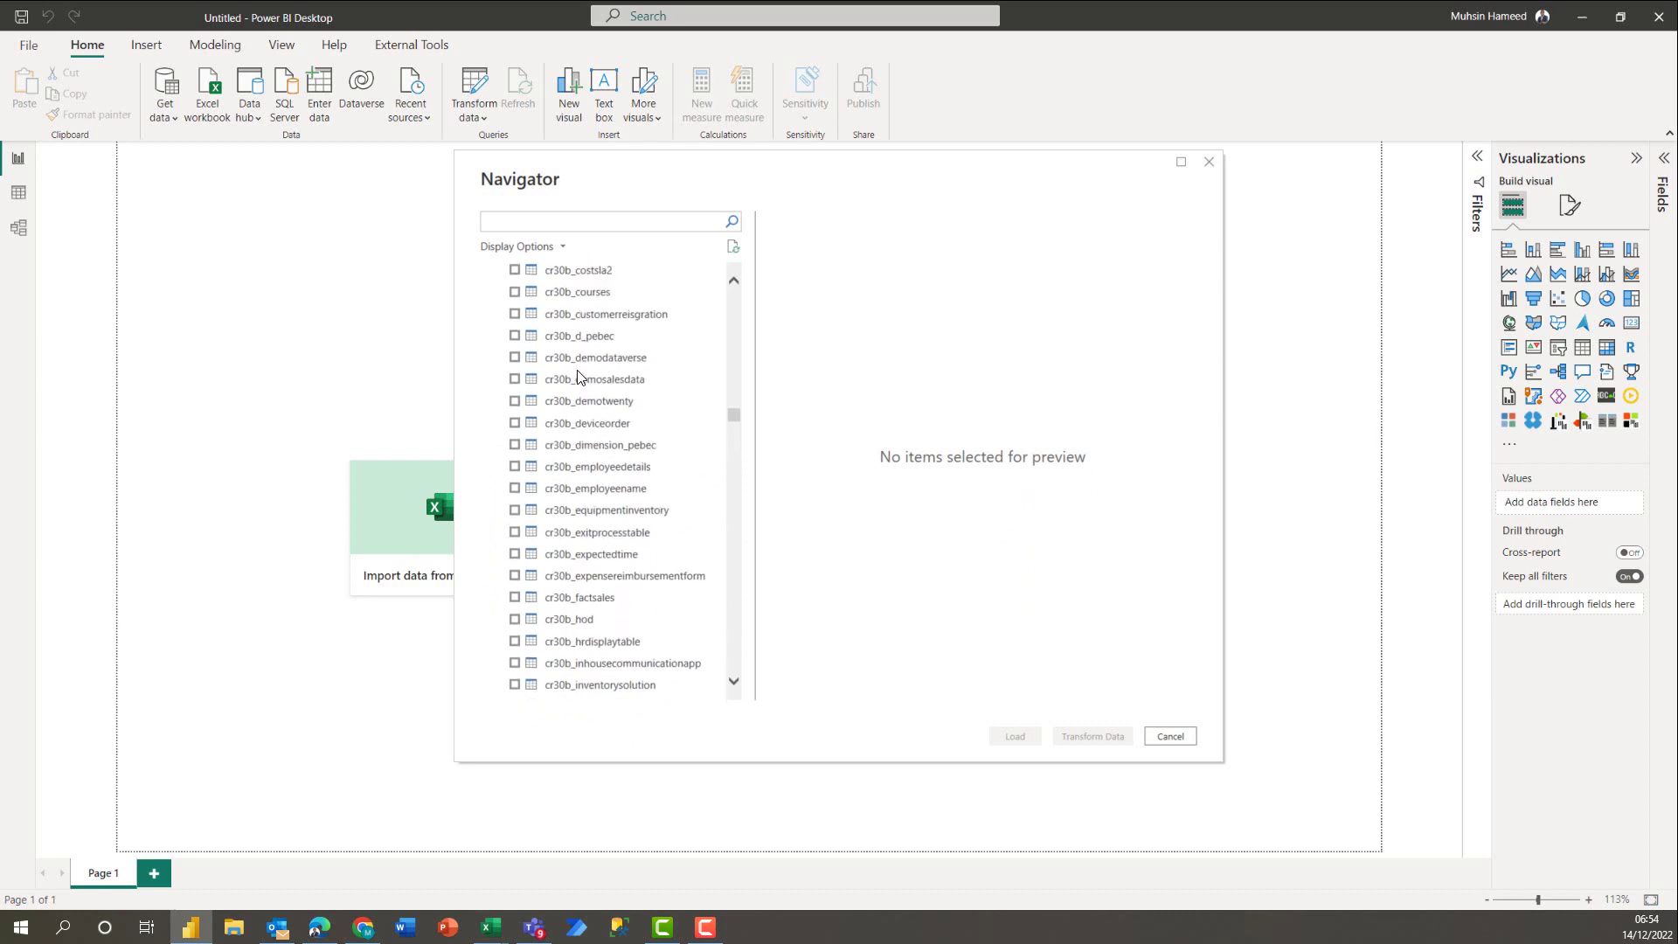
scroll(577, 376, up, 3)
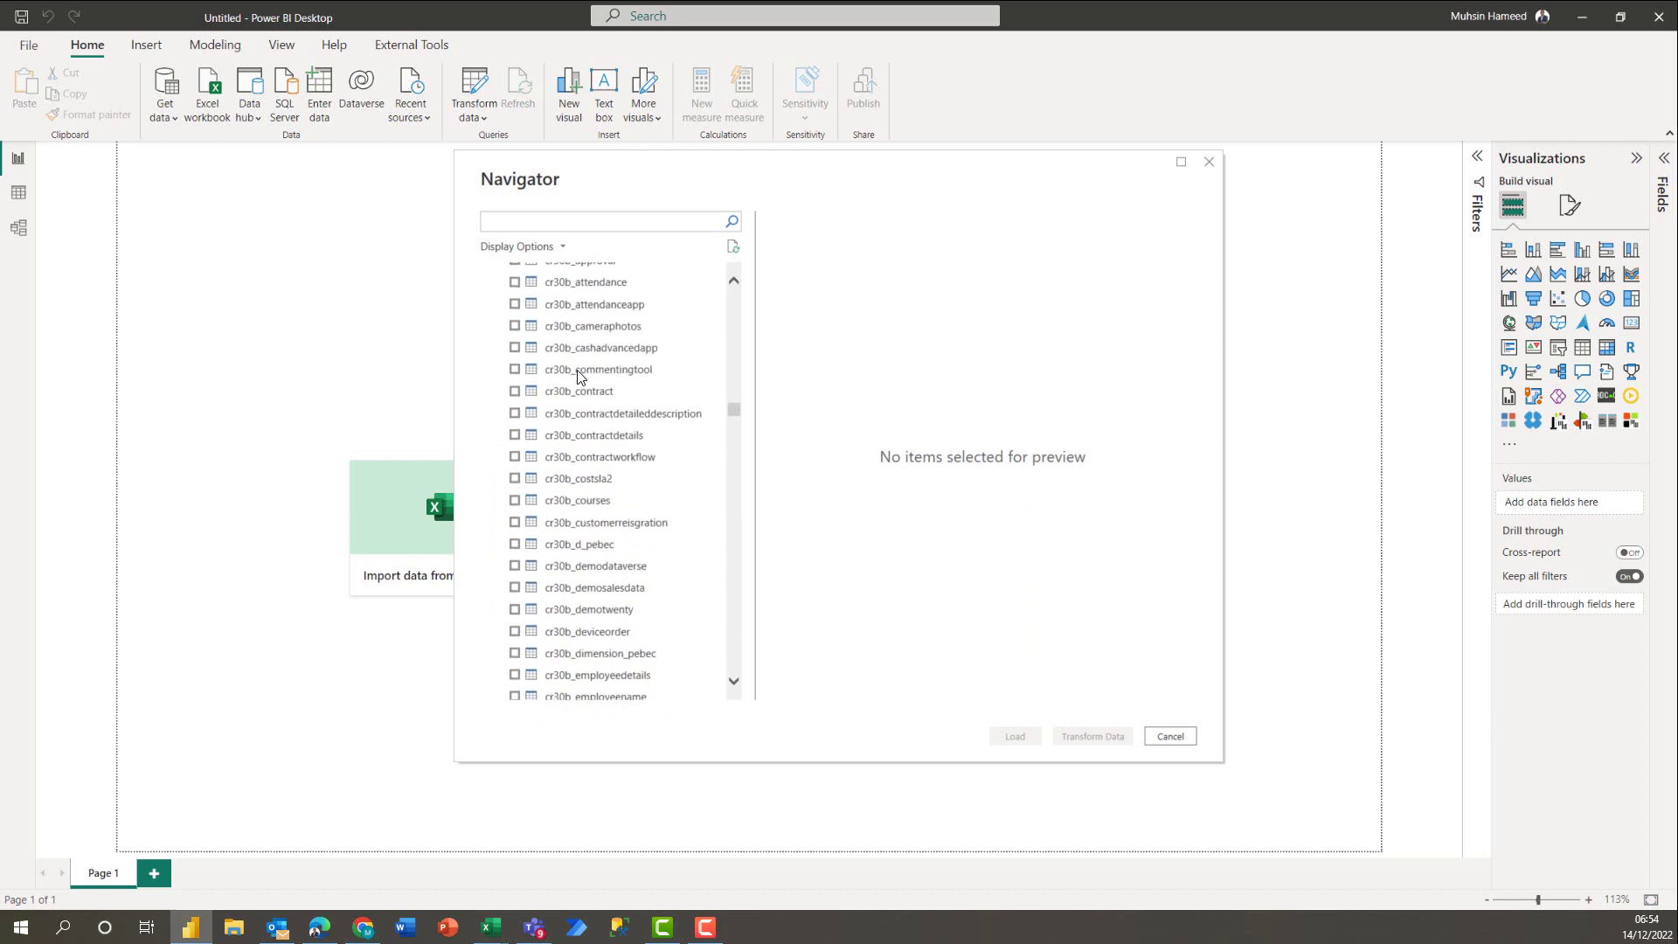
scroll(577, 376, down, 2)
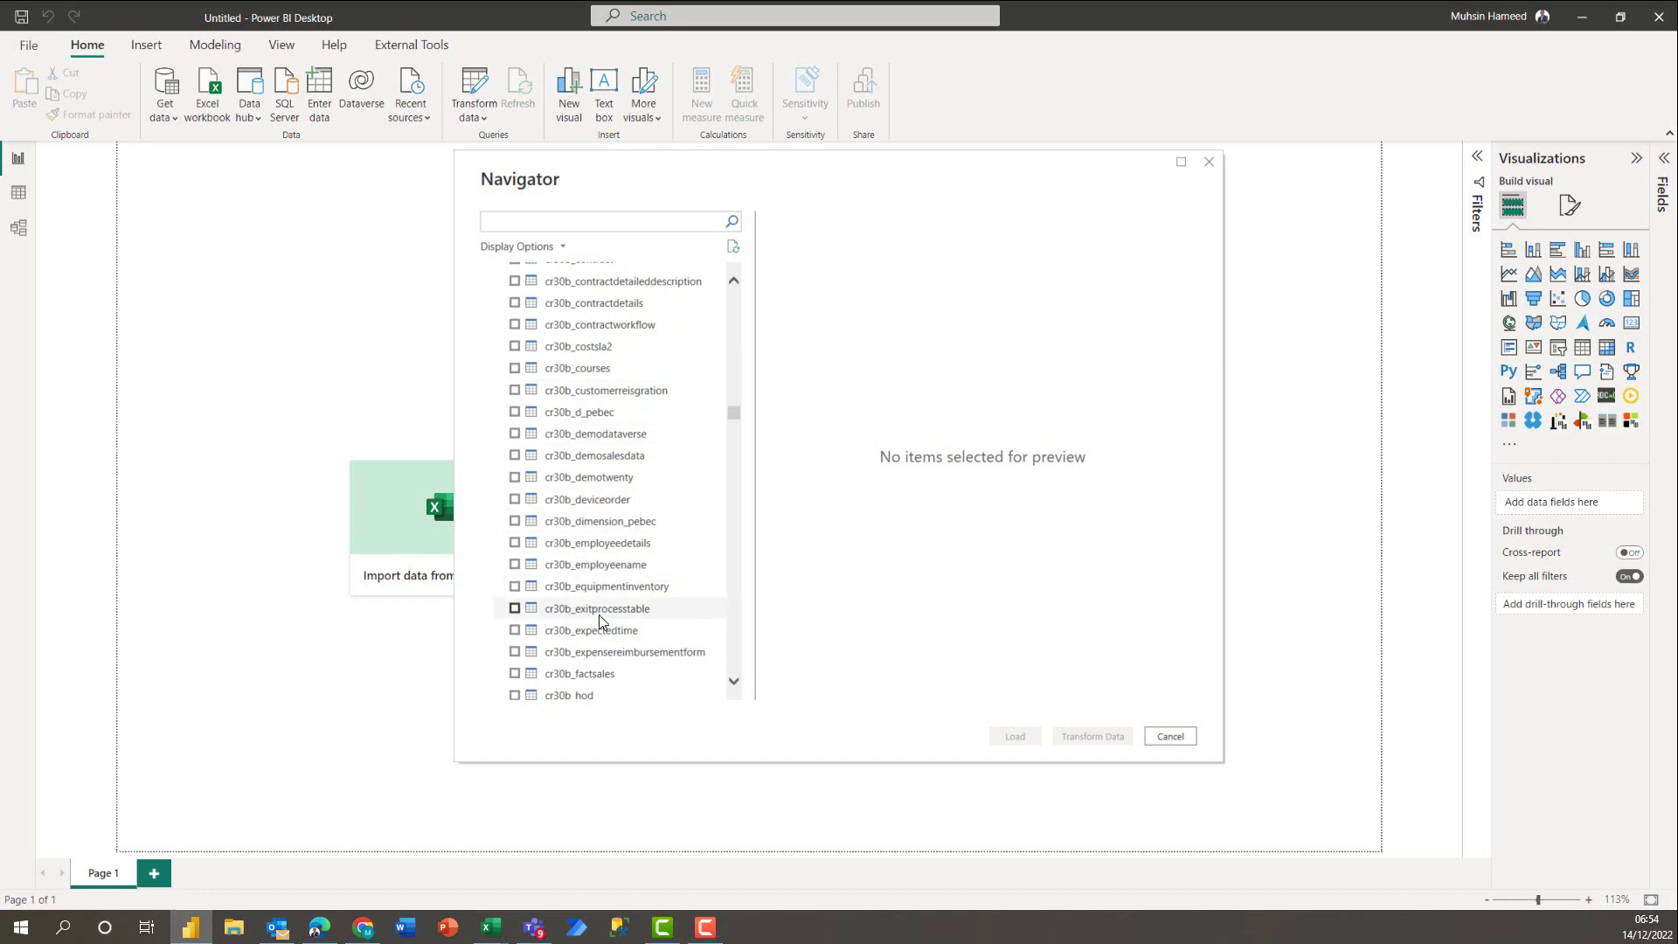
click(518, 610)
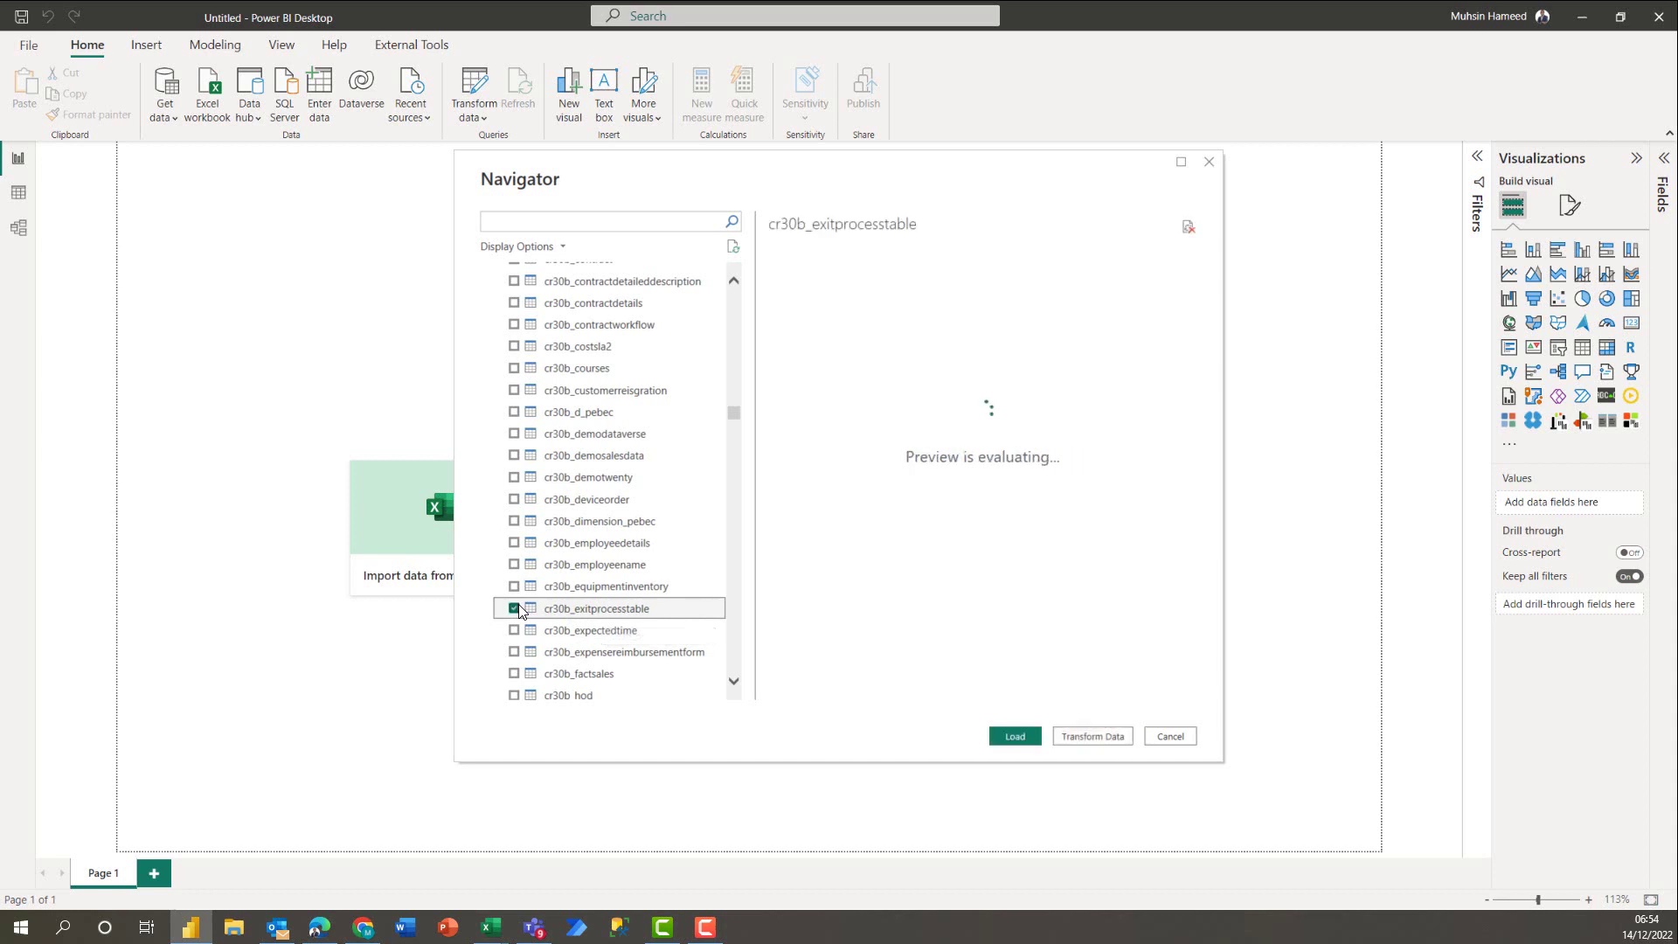